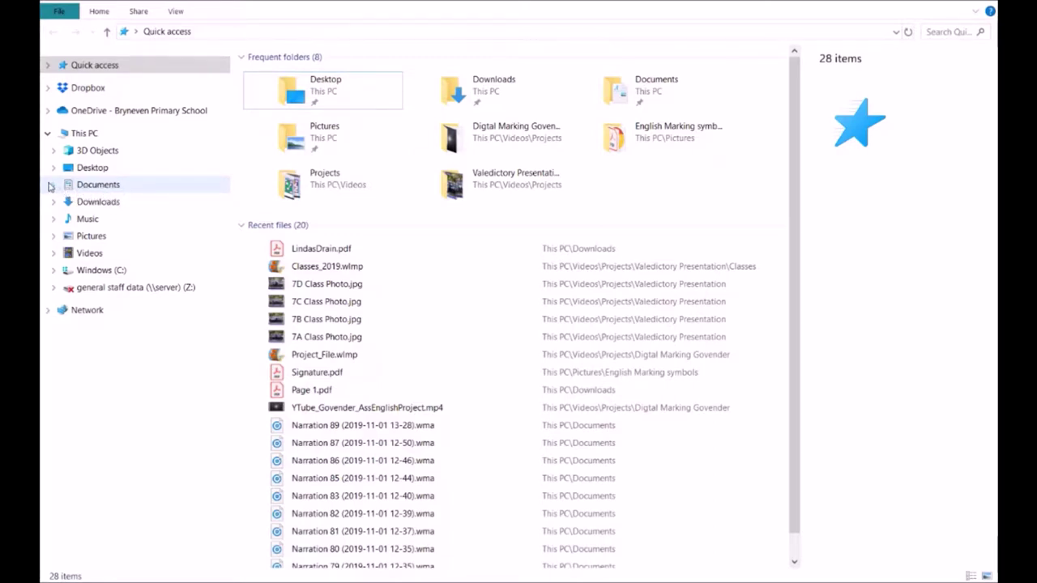
# - Go to Documents and open its 2019 folder, which lists subfolders like Art and Youtube
pyautogui.click(99, 192)
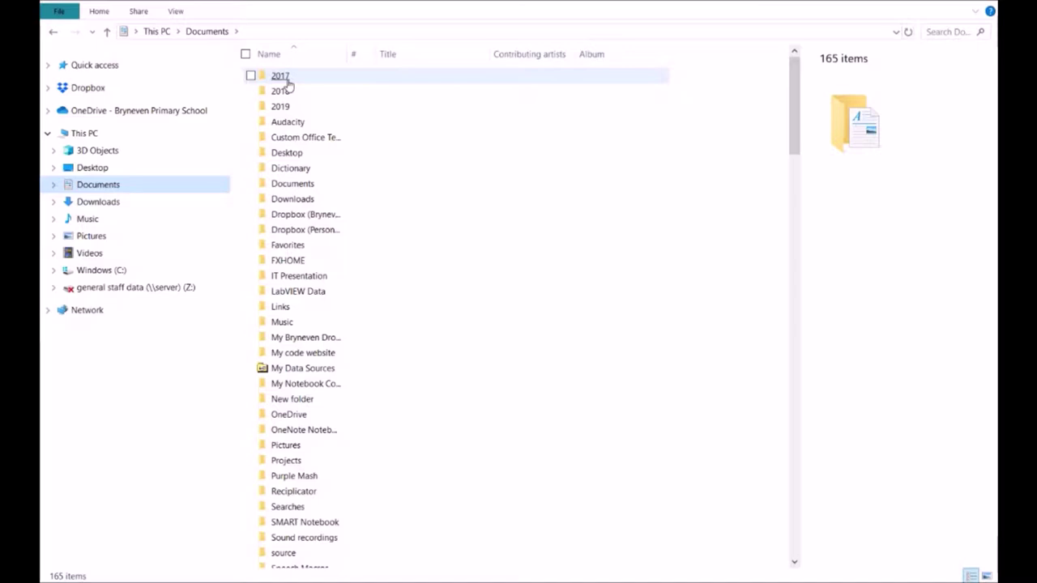
pyautogui.moveTo(288, 84)
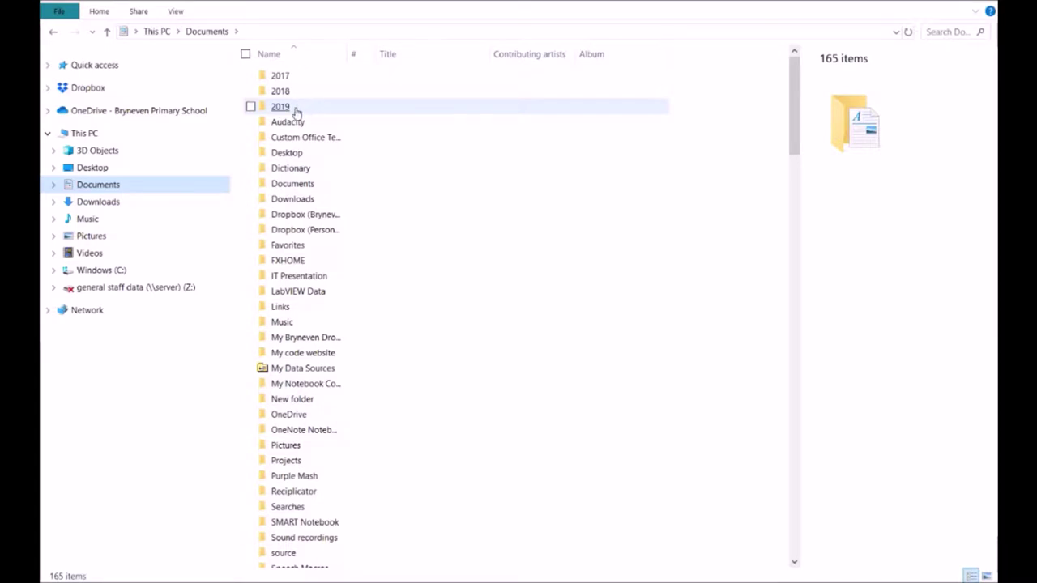
pyautogui.doubleClick(296, 111)
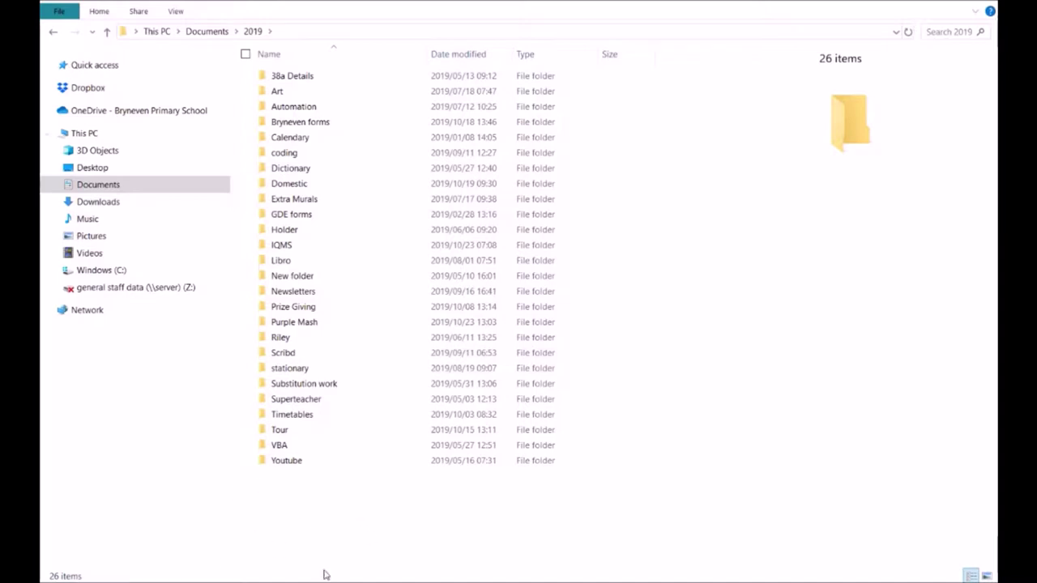
pyautogui.rightClick(287, 499)
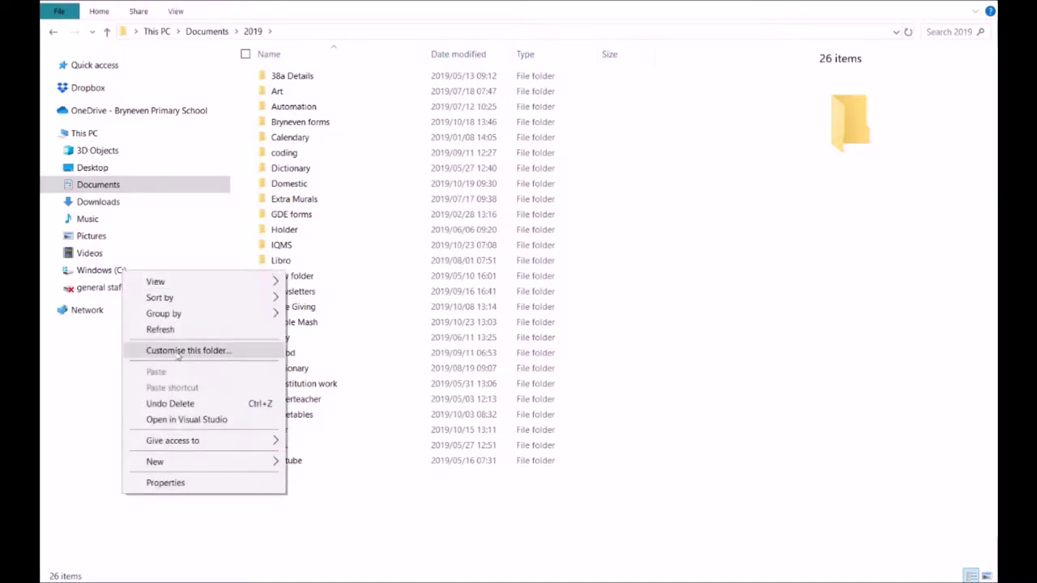
# - Make a new folder in 2019 named 'Html 5 November' and open it
pyautogui.click(175, 463)
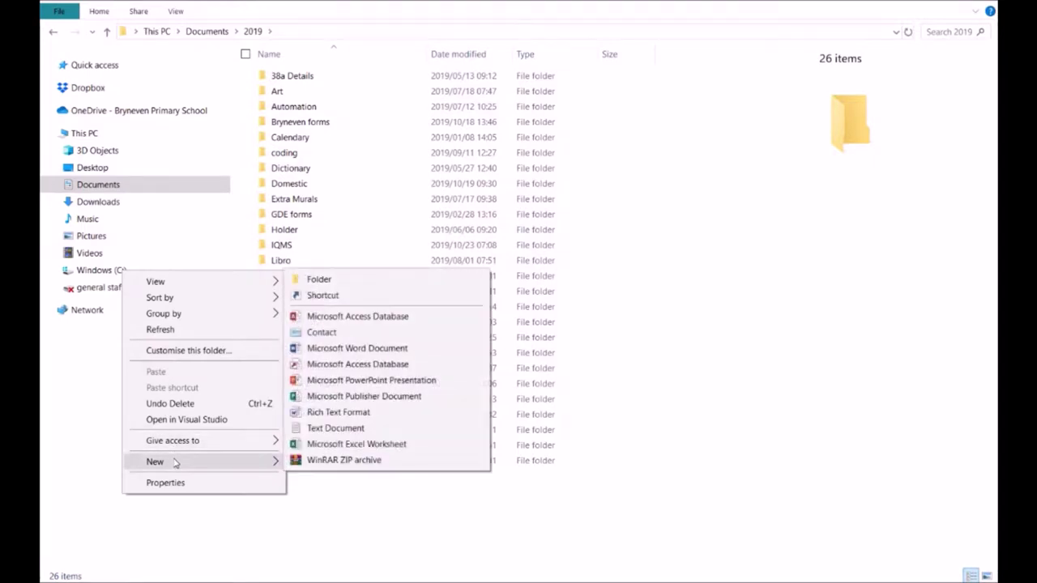
pyautogui.click(335, 281)
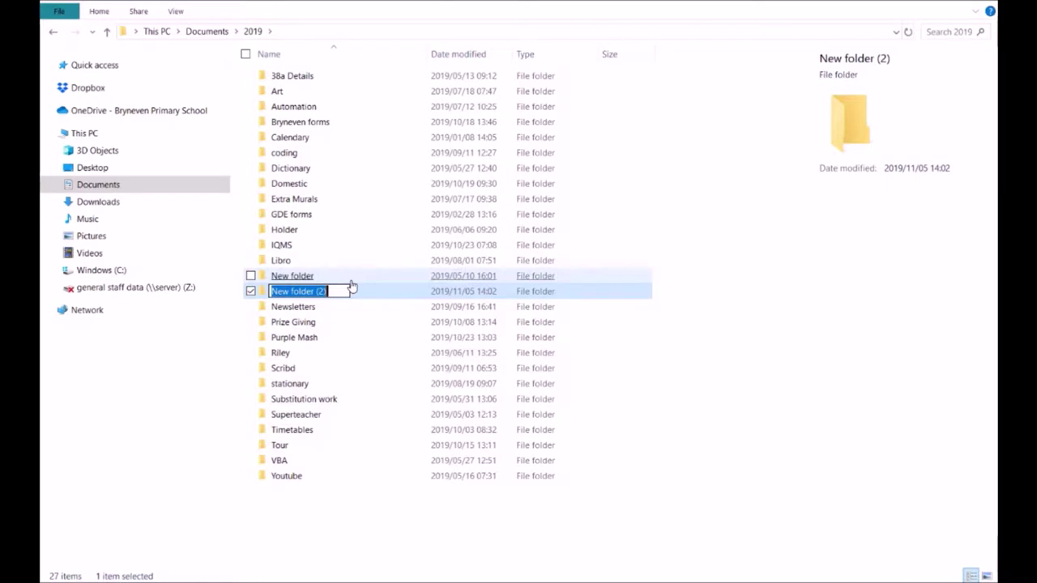
pyautogui.write('Html')
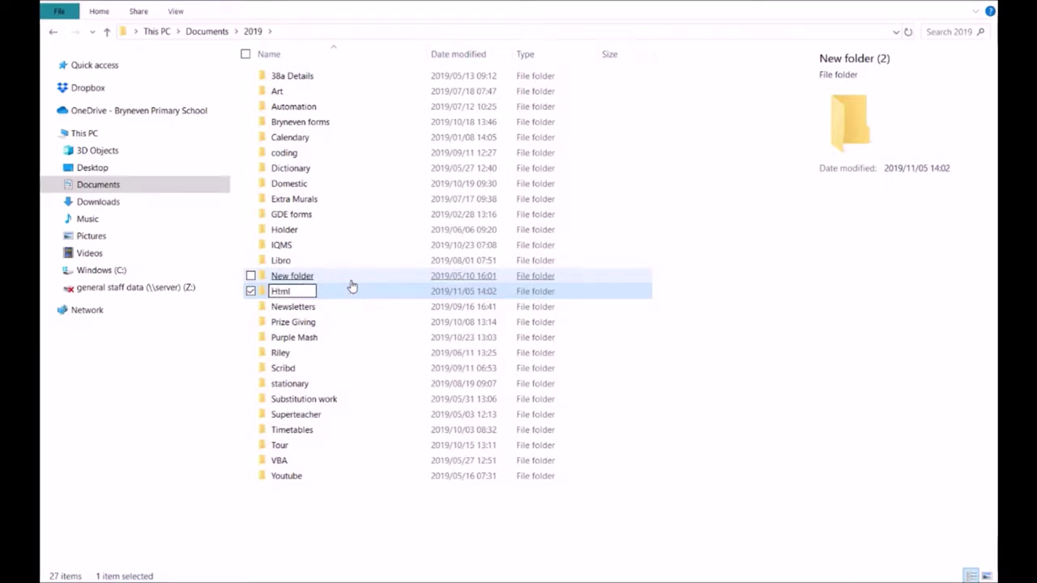
pyautogui.write(' 5 November')
pyautogui.press('Return')
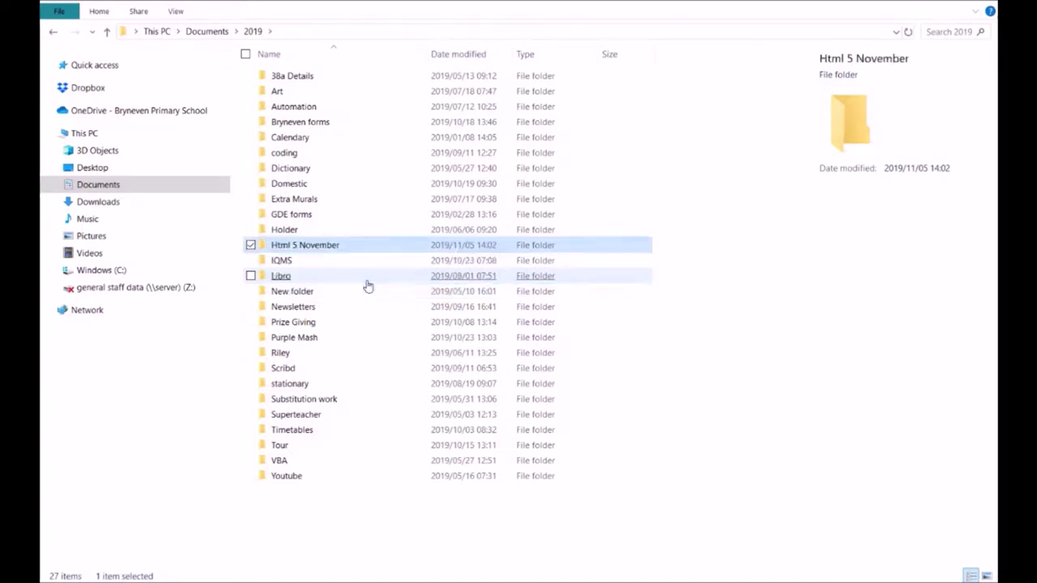
pyautogui.doubleClick(303, 248)
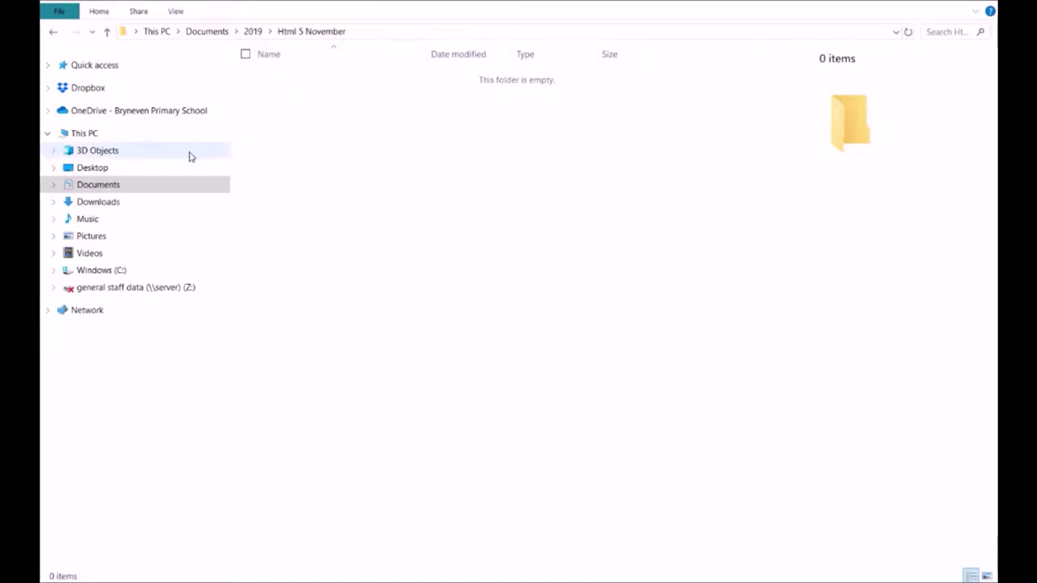
# - Return to Html 5 November and create a folder named 'File 1' there
pyautogui.click(84, 186)
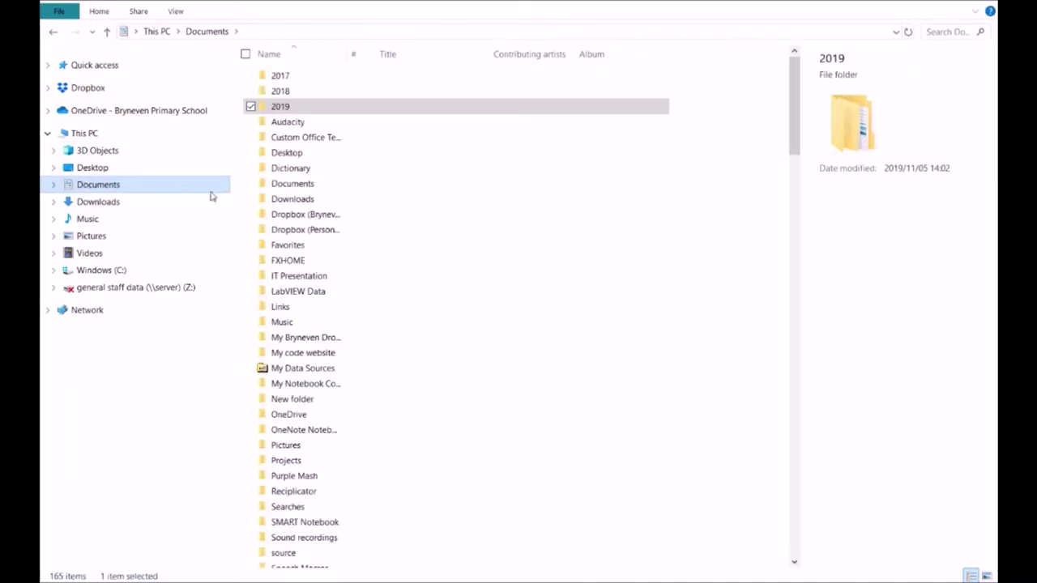
pyautogui.click(278, 108)
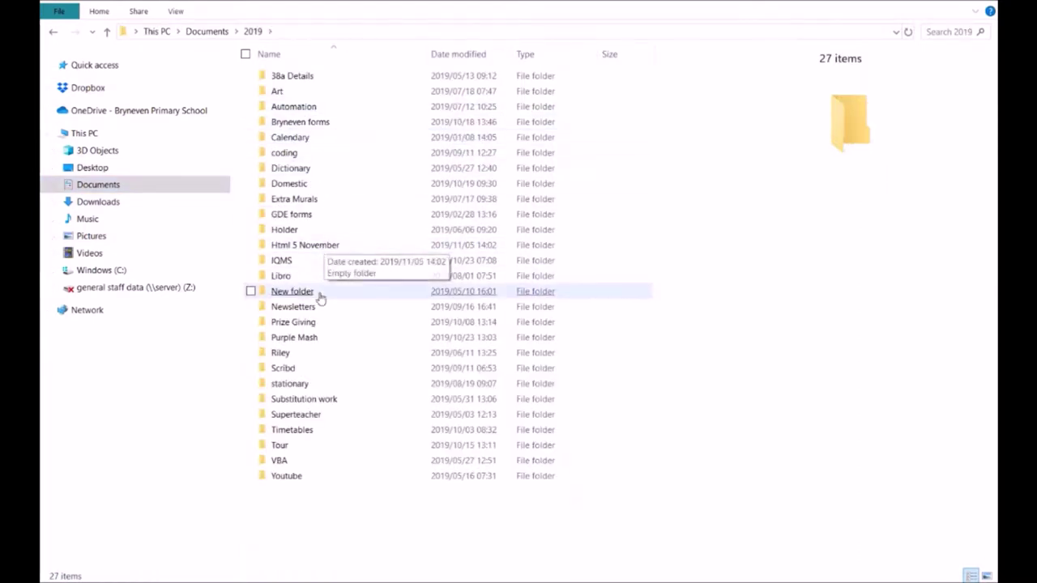
pyautogui.doubleClick(301, 248)
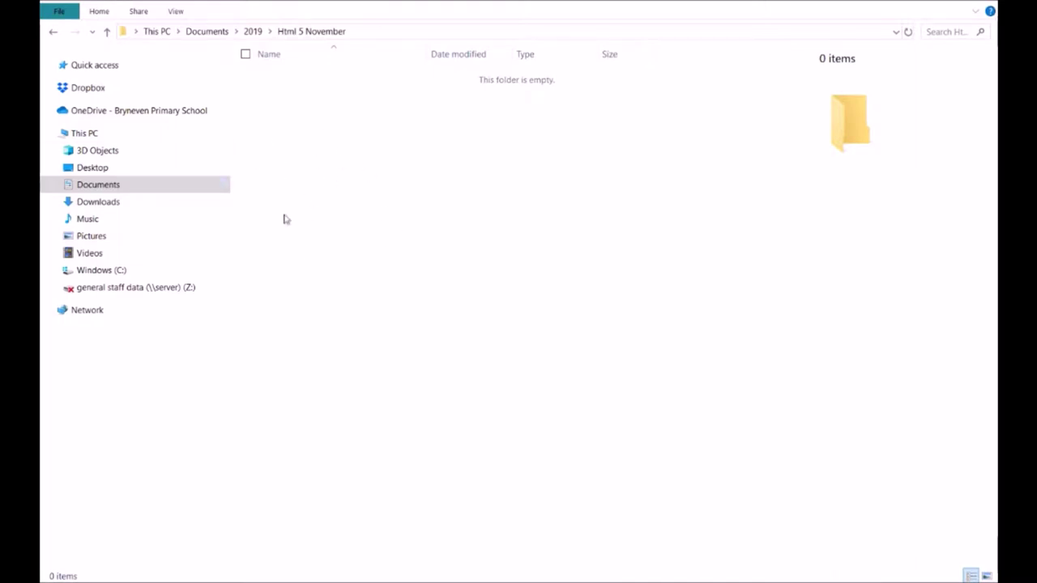
pyautogui.rightClick(268, 114)
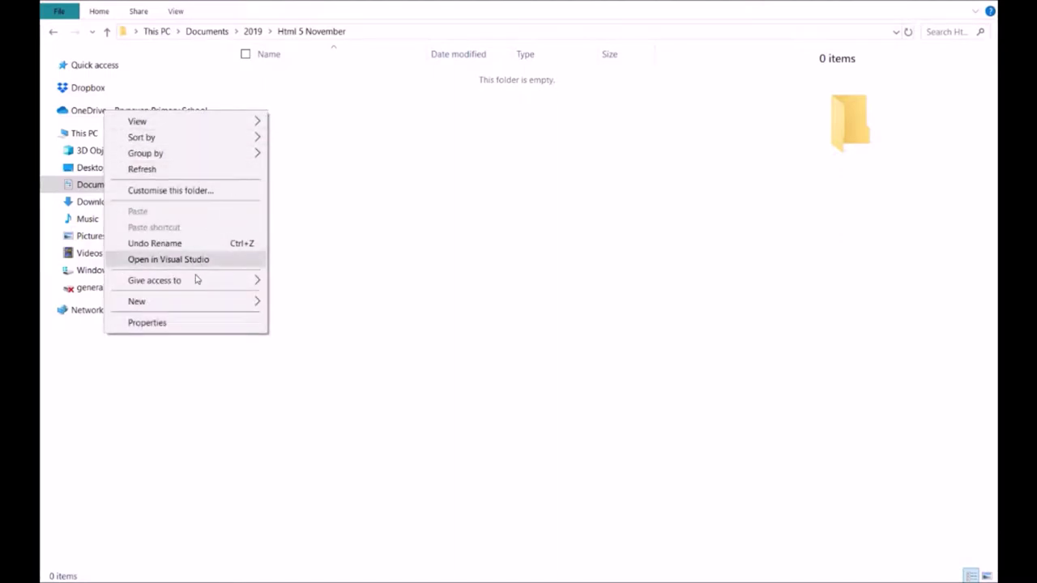
pyautogui.moveTo(158, 304)
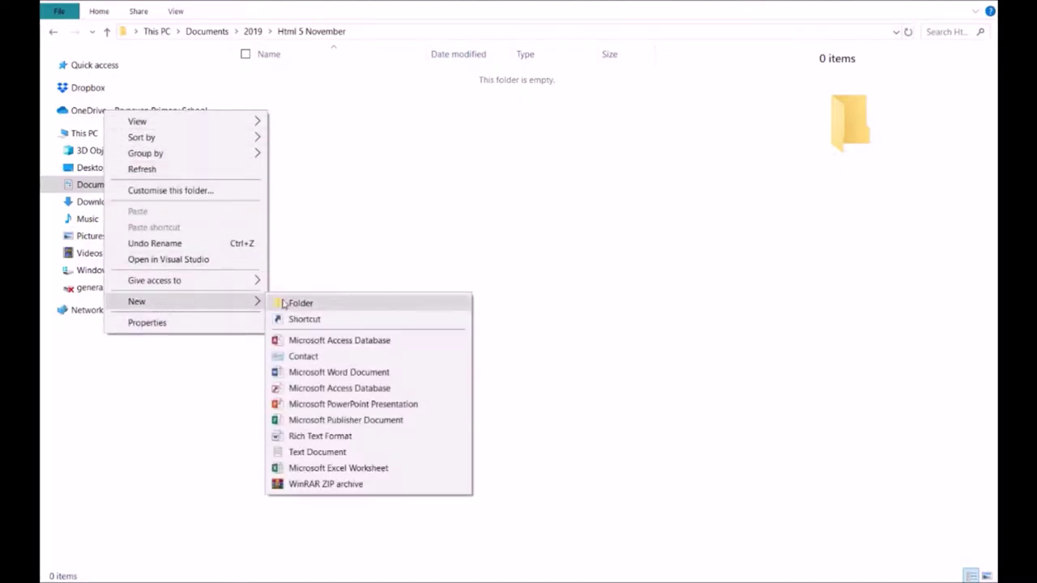
pyautogui.click(316, 305)
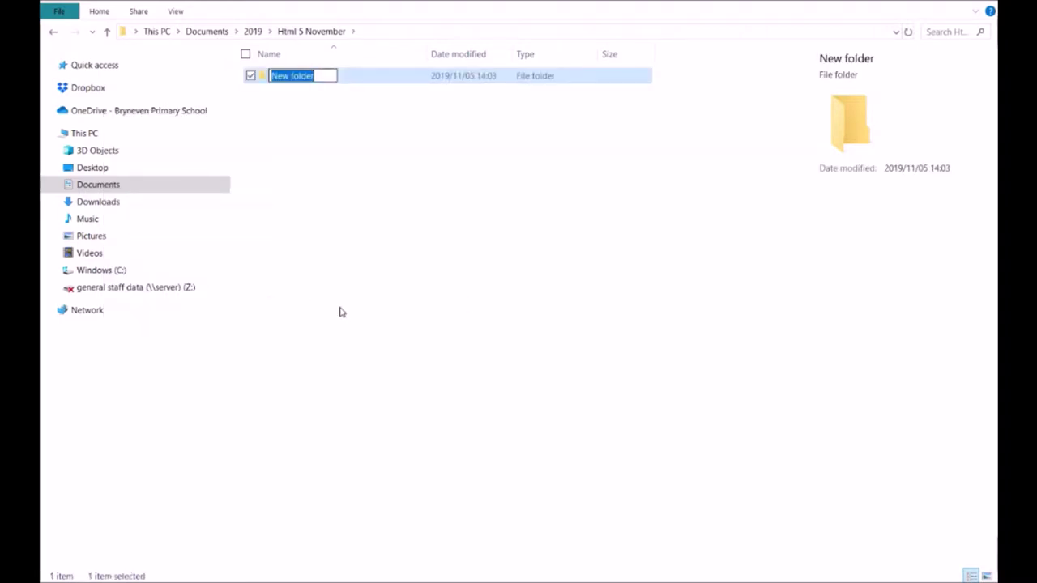
pyautogui.write('File')
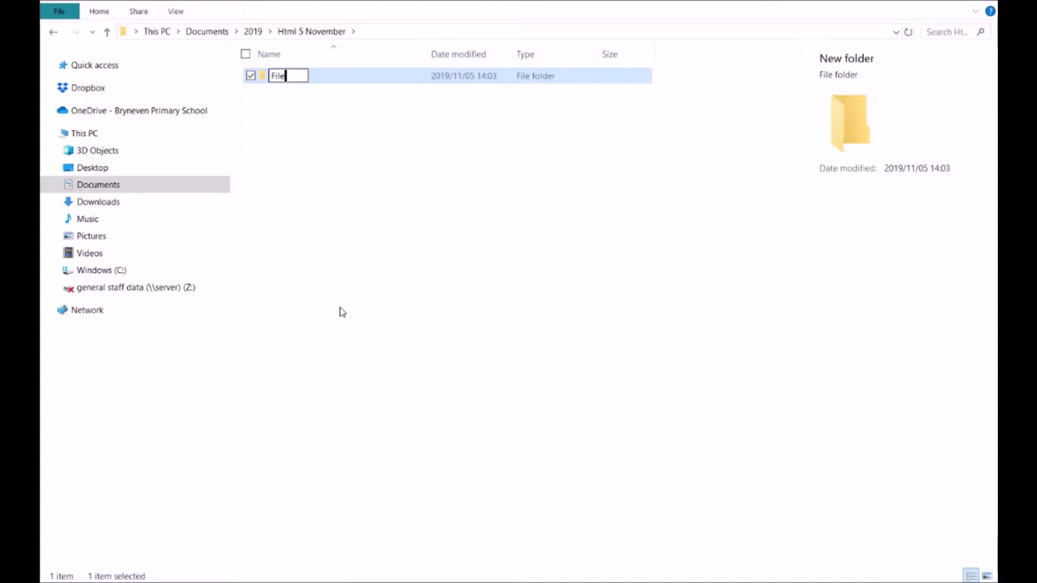
pyautogui.write(' 1')
pyautogui.press('Return')
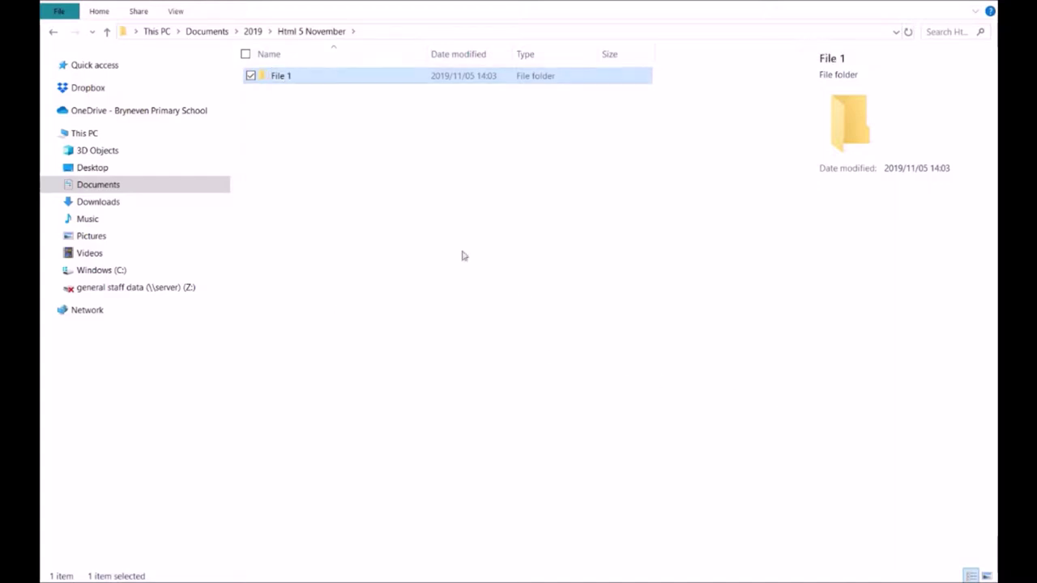
pyautogui.click(273, 120)
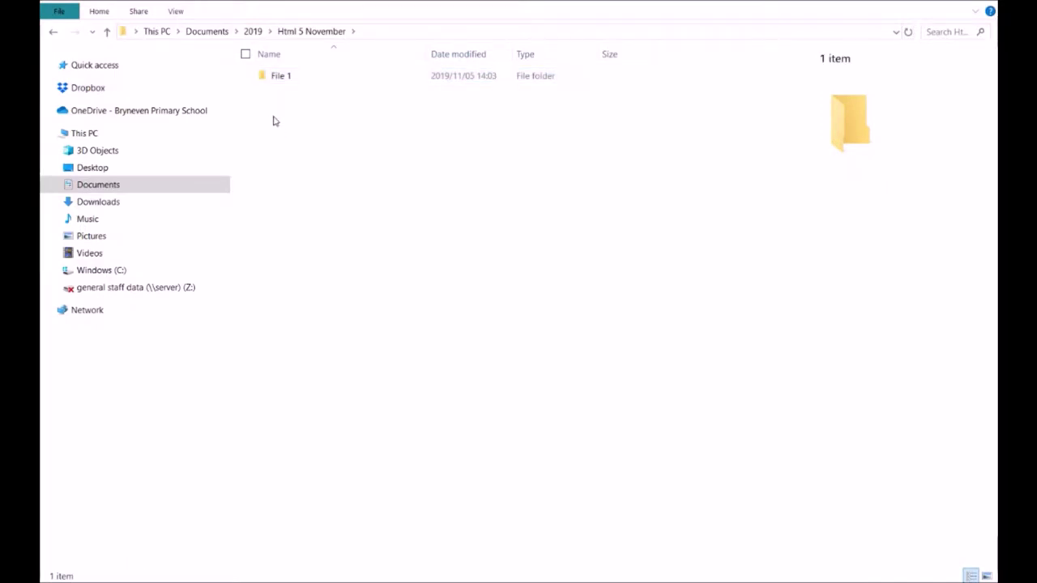
# - Switch the view to large icons and add a second folder named 'File 2'
pyautogui.hotkey('ctrl', 'shift', '2')
pyautogui.rightClick(396, 276)
pyautogui.moveTo(389, 301)
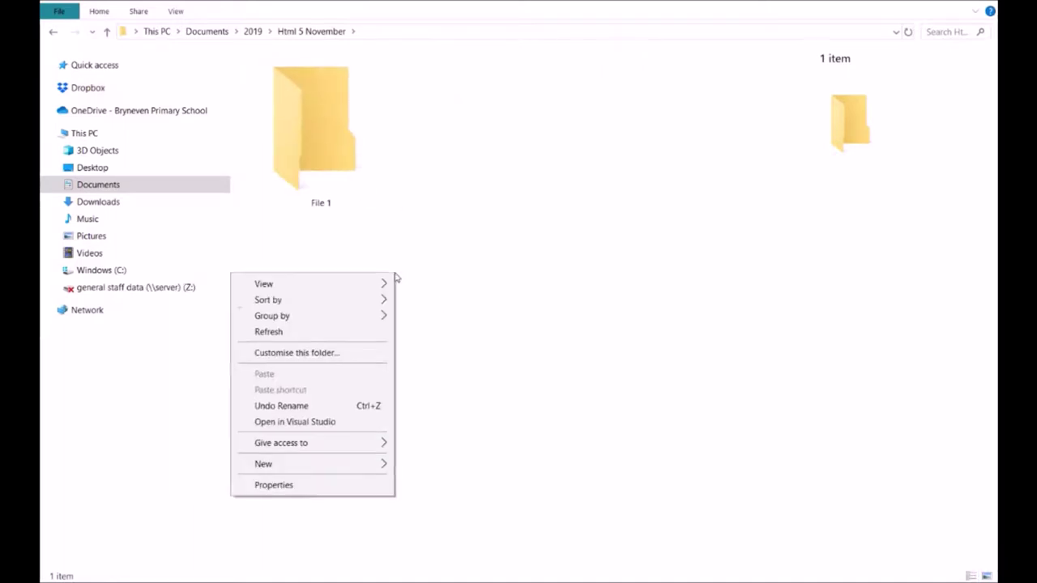
pyautogui.moveTo(287, 463)
pyautogui.click(421, 281)
pyautogui.write('File 2')
pyautogui.press('Return')
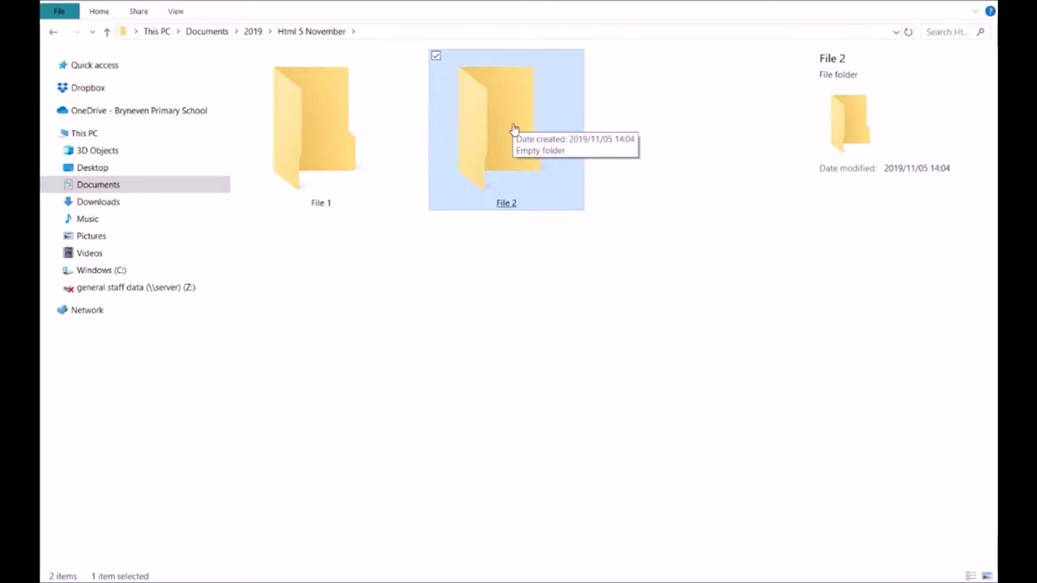
# - Open File 1 and create a new text document inside it
pyautogui.doubleClick(309, 145)
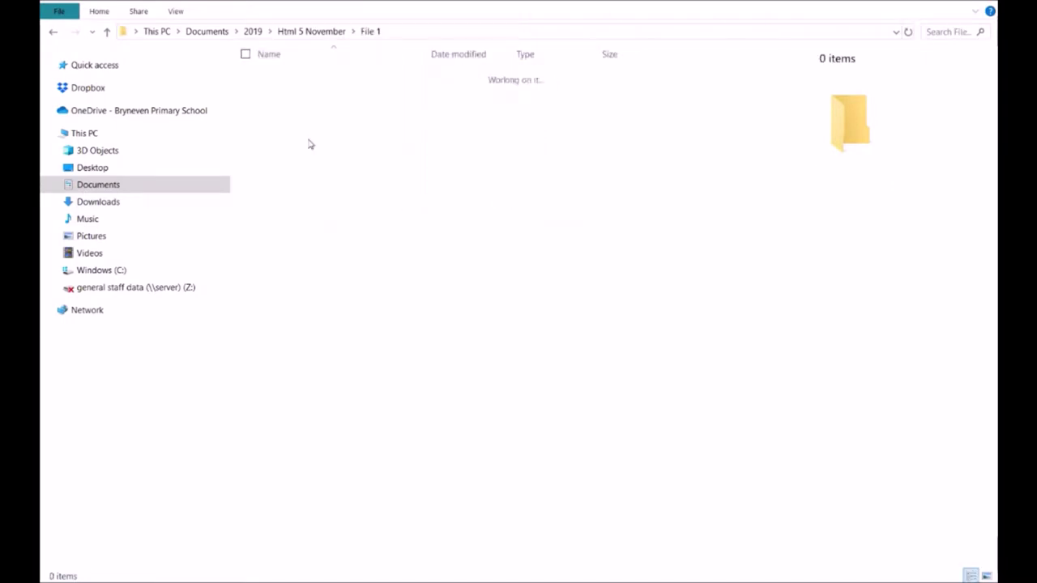
pyautogui.rightClick(299, 158)
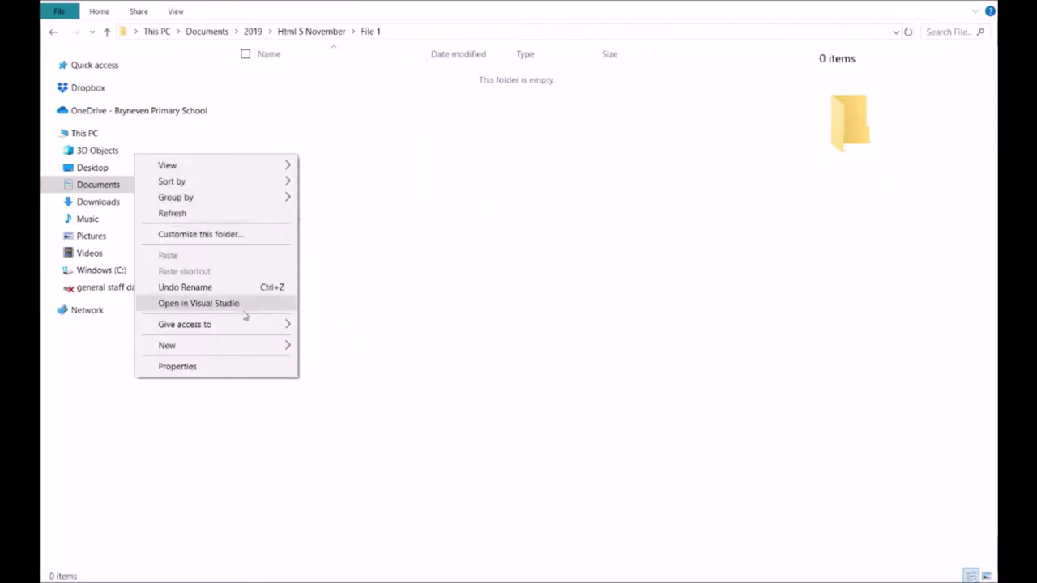
pyautogui.moveTo(228, 346)
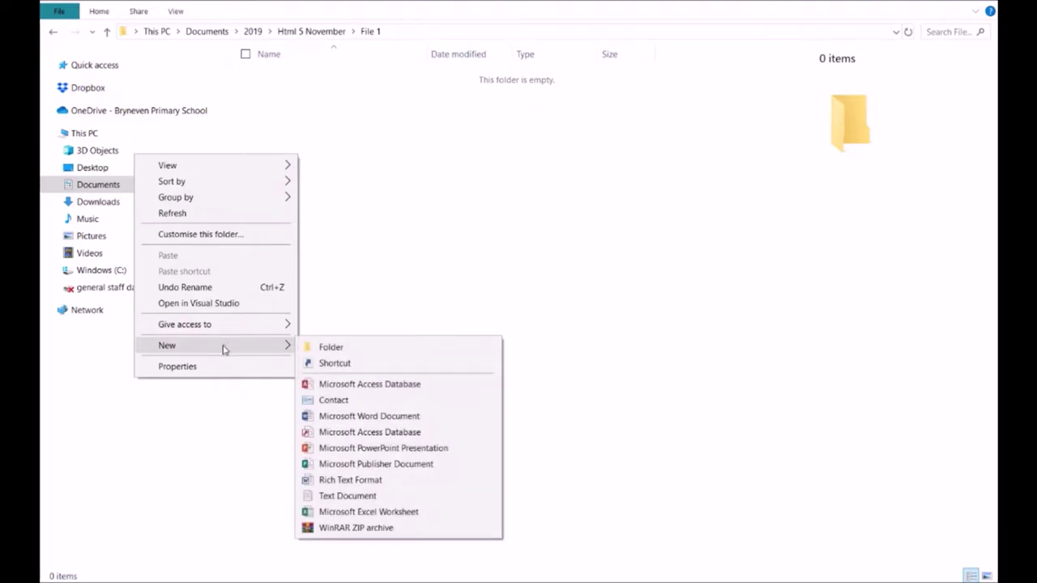
pyautogui.rightClick(319, 159)
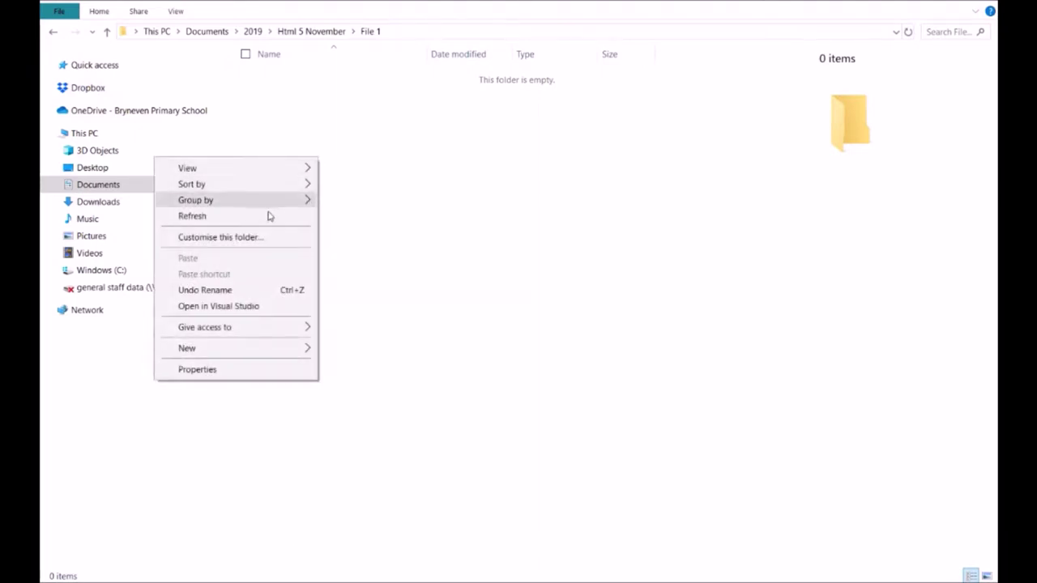
pyautogui.moveTo(255, 356)
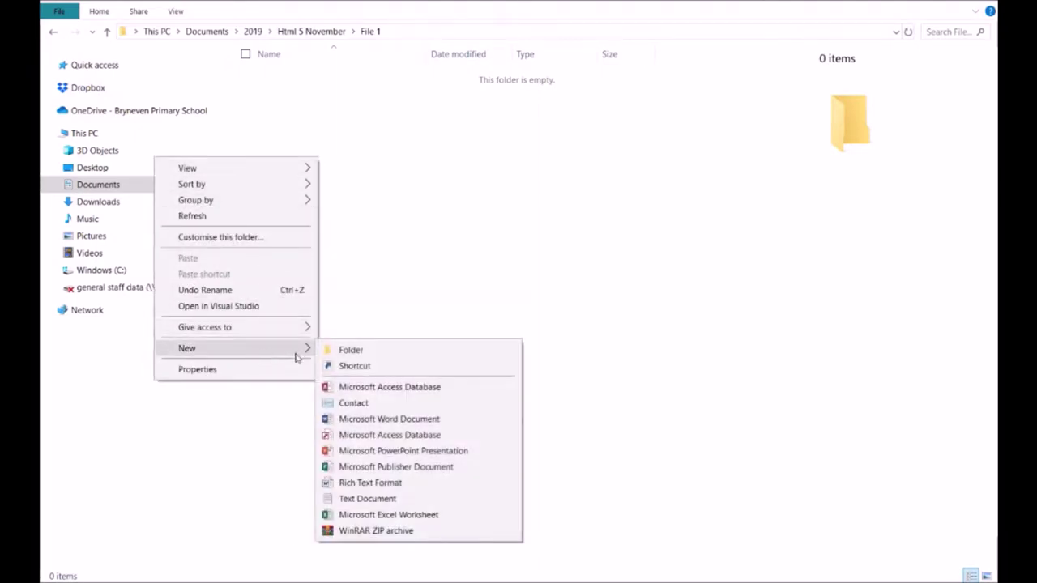
pyautogui.click(368, 499)
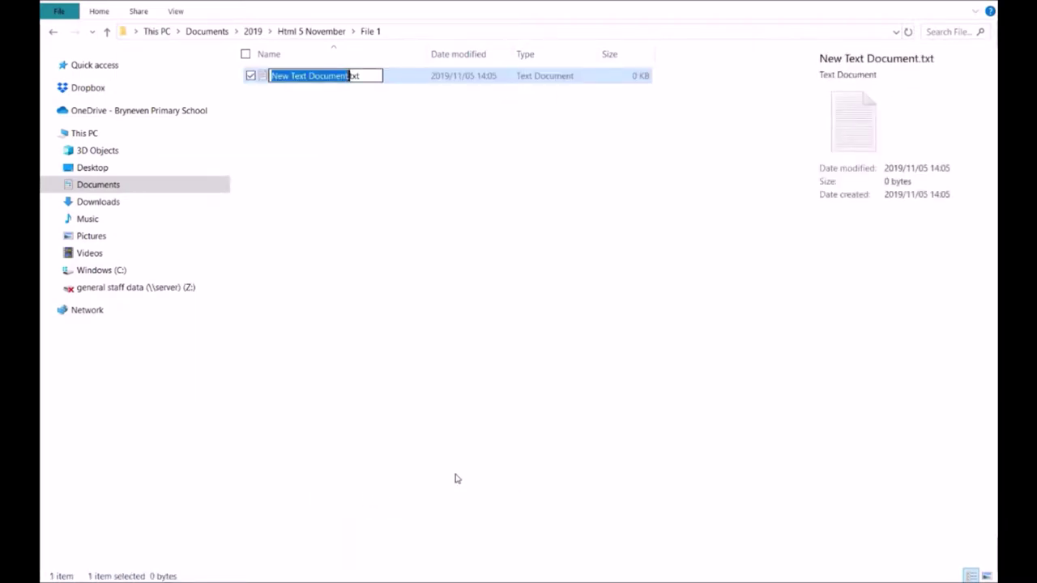
# - Rename the text document to First.htm and accept the extension change
pyautogui.write('First')
pyautogui.press('Delete')
pyautogui.press('Delete')
pyautogui.press('Delete')
pyautogui.press('Delete')
pyautogui.write('.')
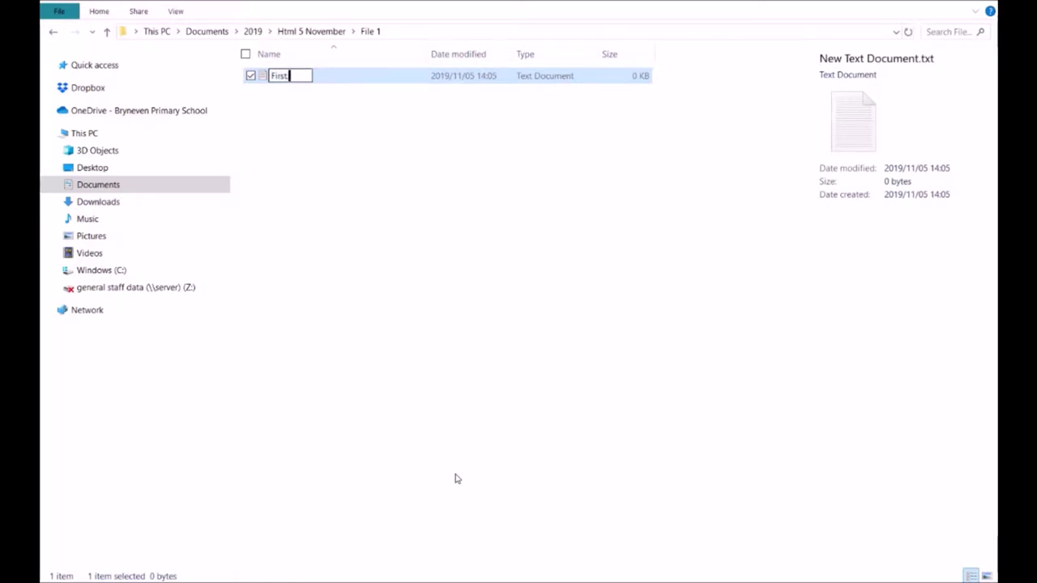
pyautogui.write('html')
pyautogui.press('BackSpace')
pyautogui.press('Return')
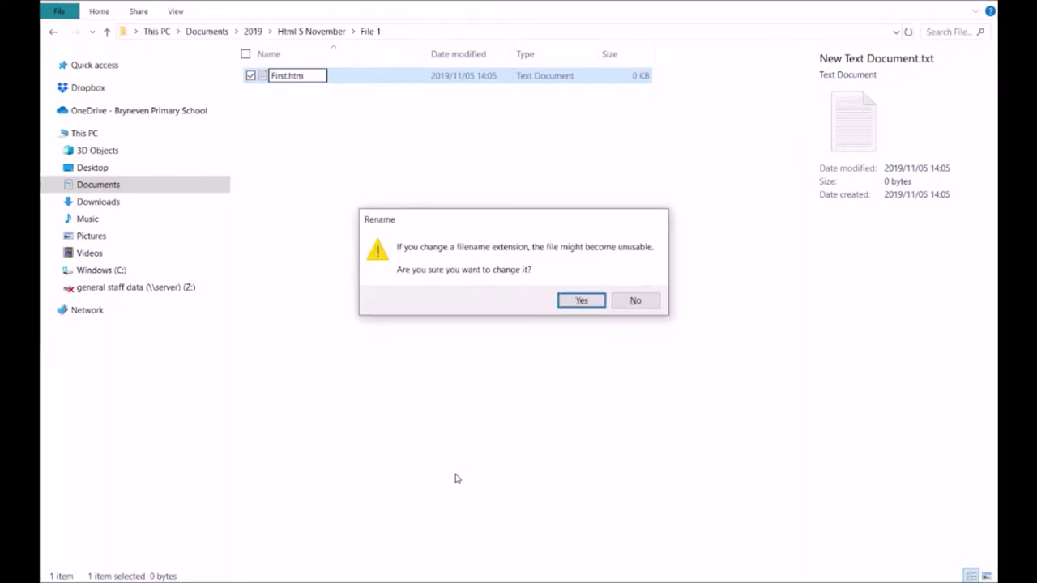
pyautogui.click(570, 304)
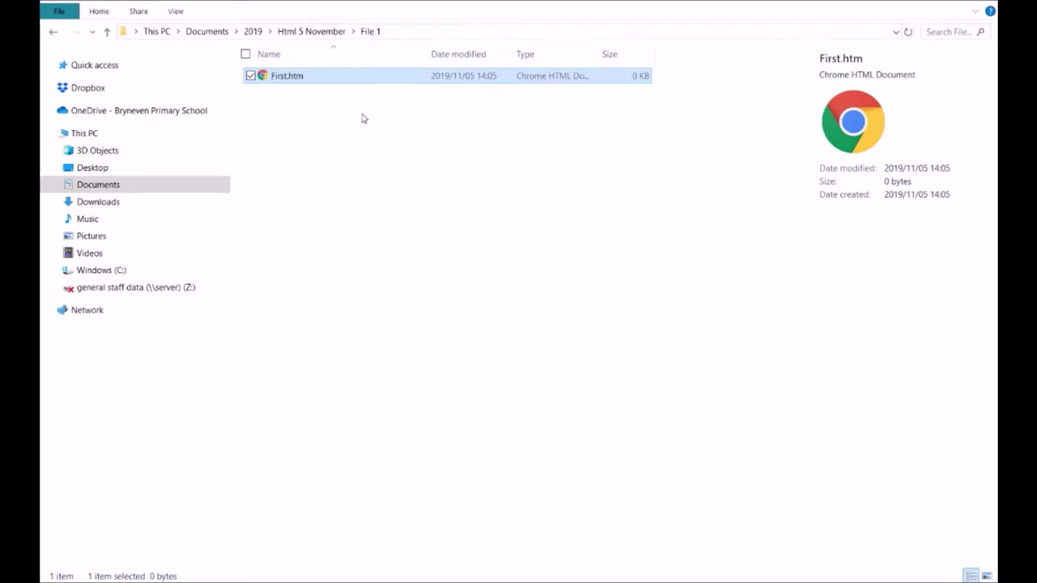
pyautogui.keyDown('ctrl'); pyautogui.scroll(3, 362, 117); pyautogui.keyUp('ctrl')
# - Open First.htm with Notepad and start typing the <html> tag
pyautogui.keyDown('ctrl'); pyautogui.scroll(4, 393, 111); pyautogui.keyUp('ctrl')
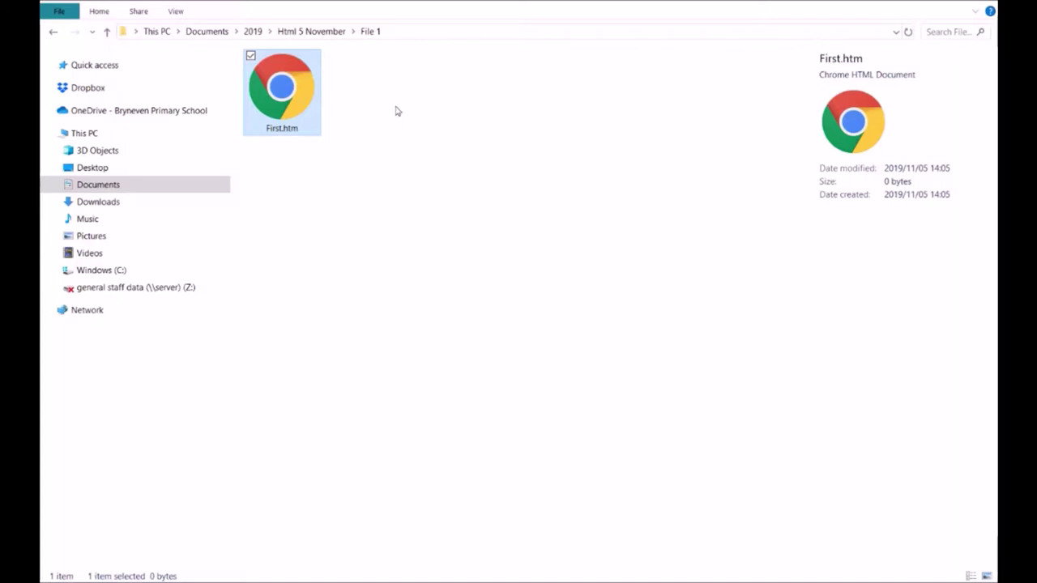
pyautogui.rightClick(279, 89)
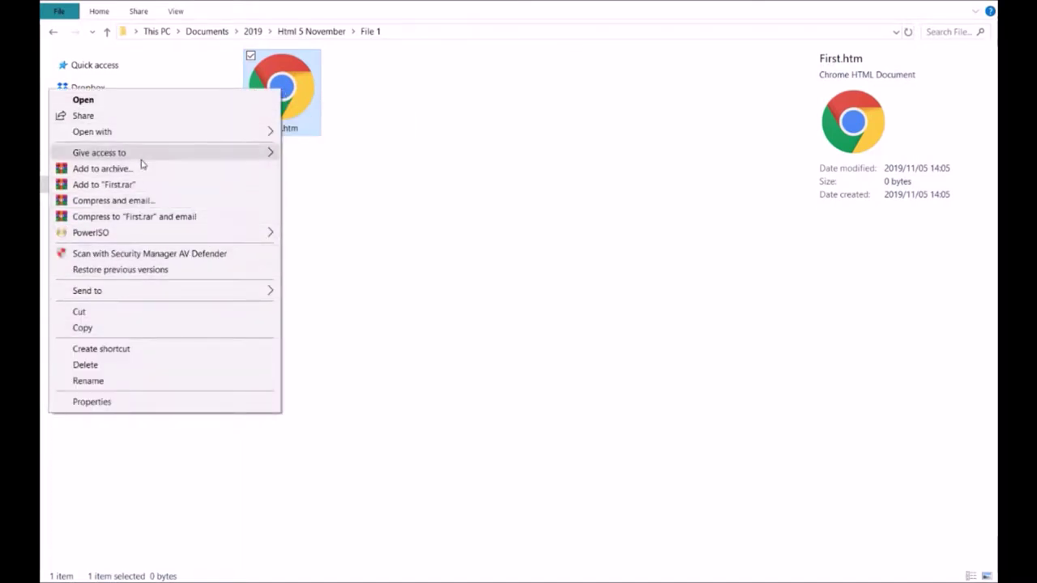
pyautogui.moveTo(141, 161)
pyautogui.moveTo(125, 139)
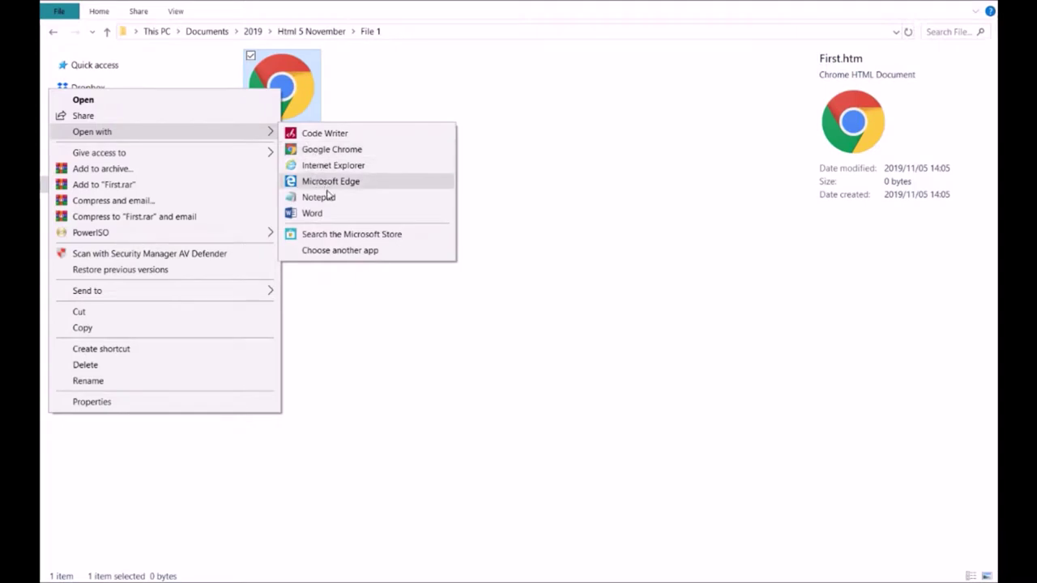
pyautogui.click(322, 198)
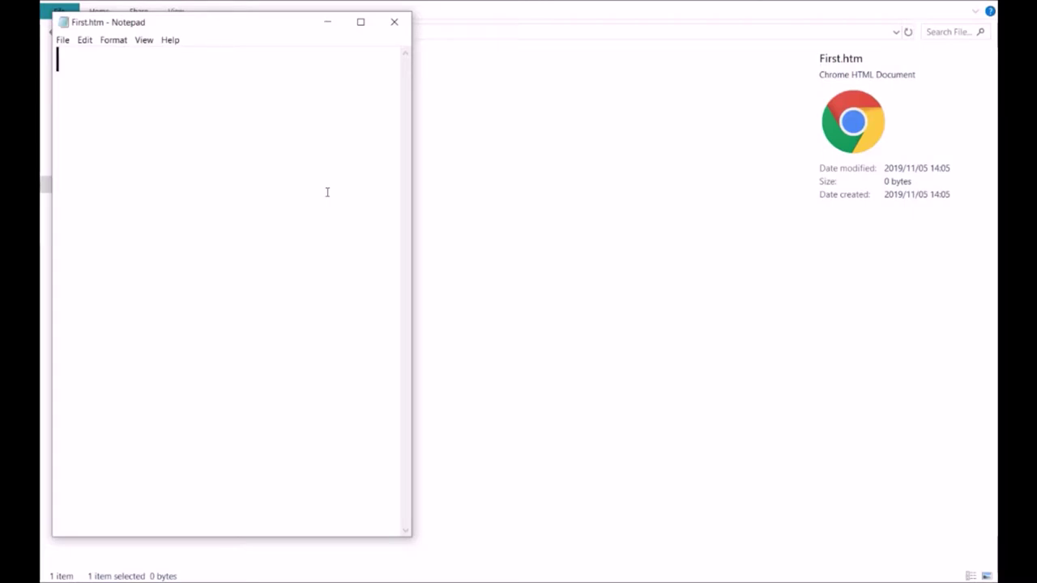
pyautogui.write('<html')
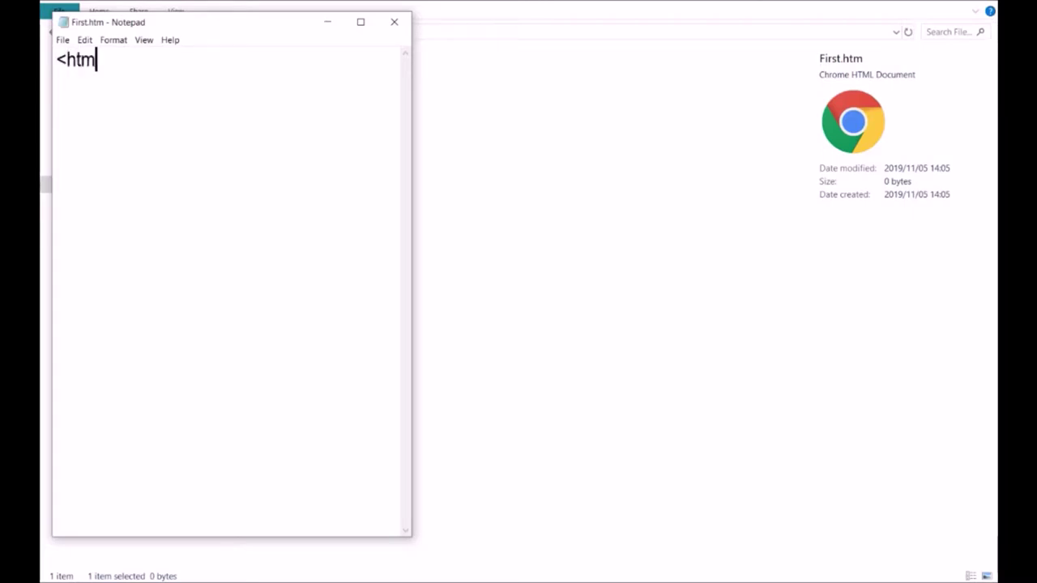
pyautogui.write('>')
# - Type <html>, <head> </head>, <body>, </body> and </html> on separate lines
pyautogui.press('Return')
pyautogui.press('Return')
pyautogui.press('Return')
pyautogui.press('Return')
pyautogui.press('Return')
pyautogui.press('Return')
pyautogui.press('Return')
pyautogui.press('Return')
pyautogui.write('</html>')
pyautogui.click(130, 93)
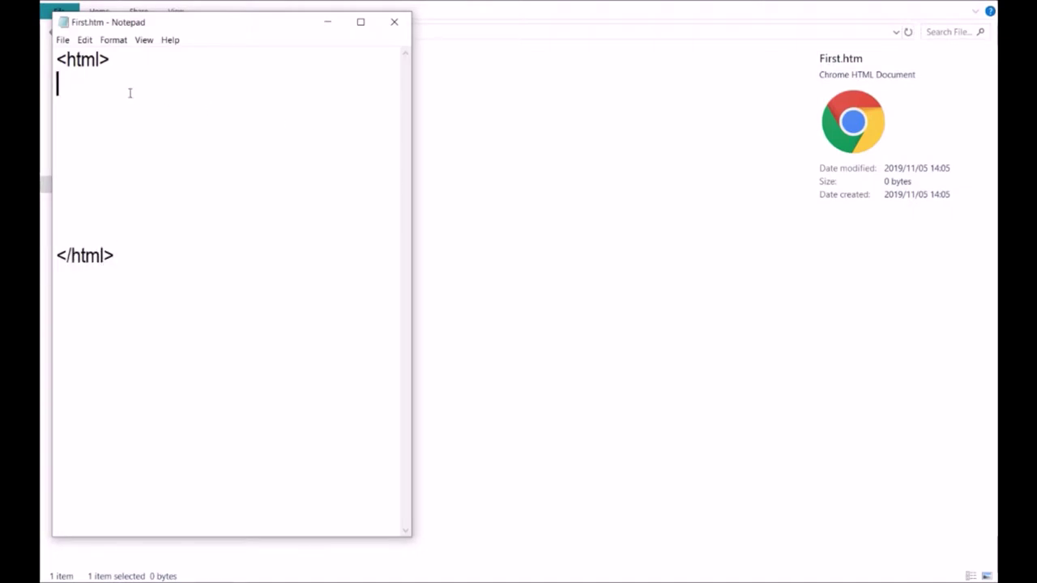
pyautogui.write('<head>')
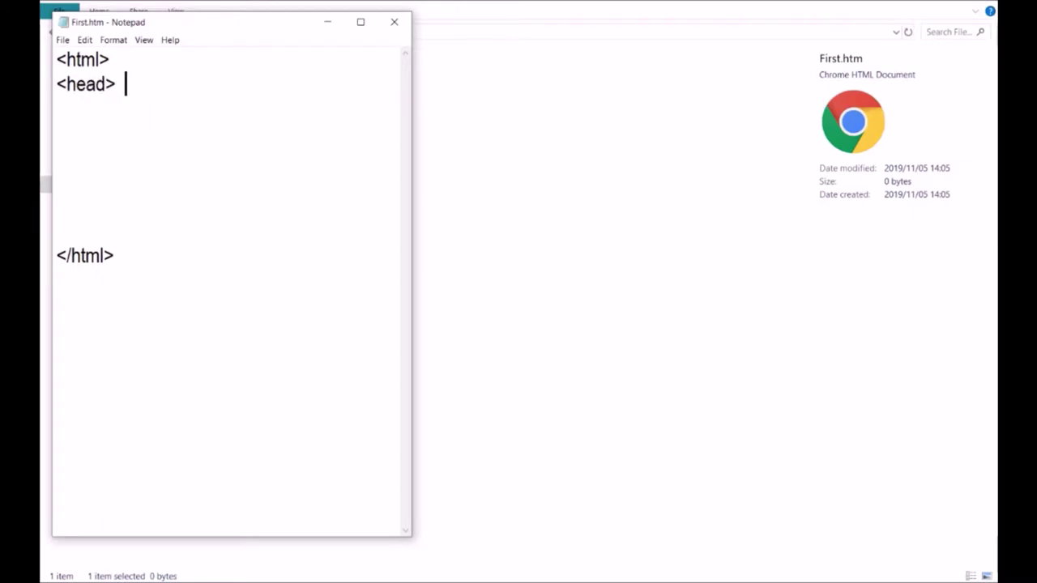
pyautogui.write(' </head>')
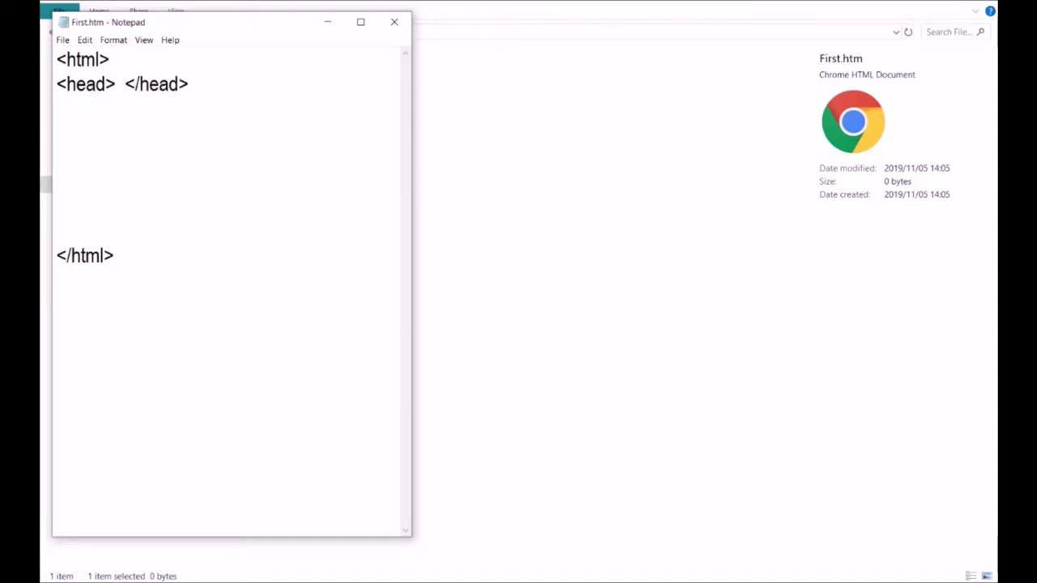
pyautogui.press('Return')
pyautogui.press('Return')
pyautogui.write('<body>')
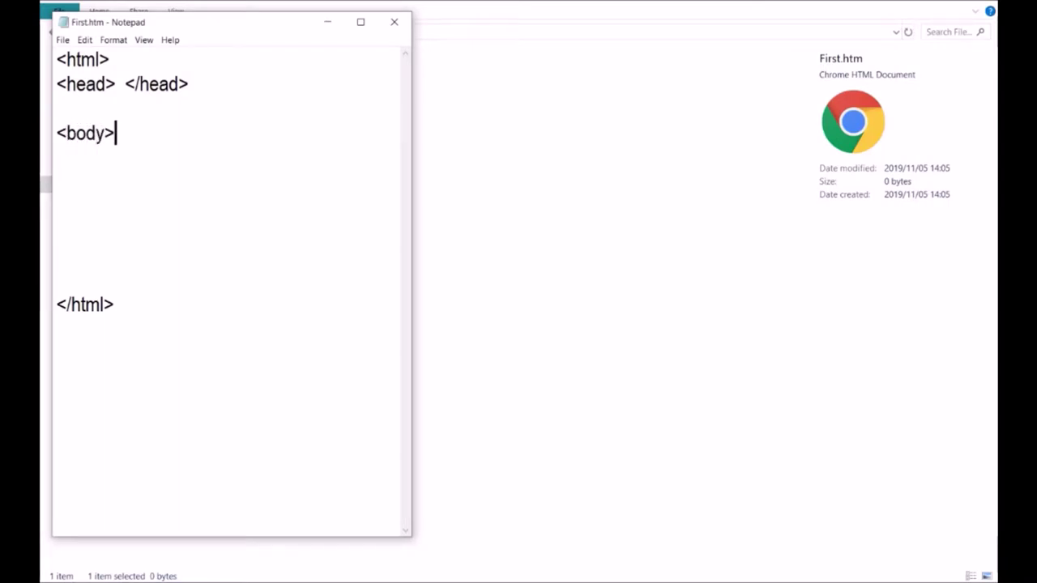
pyautogui.click(113, 265)
pyautogui.write('</body>')
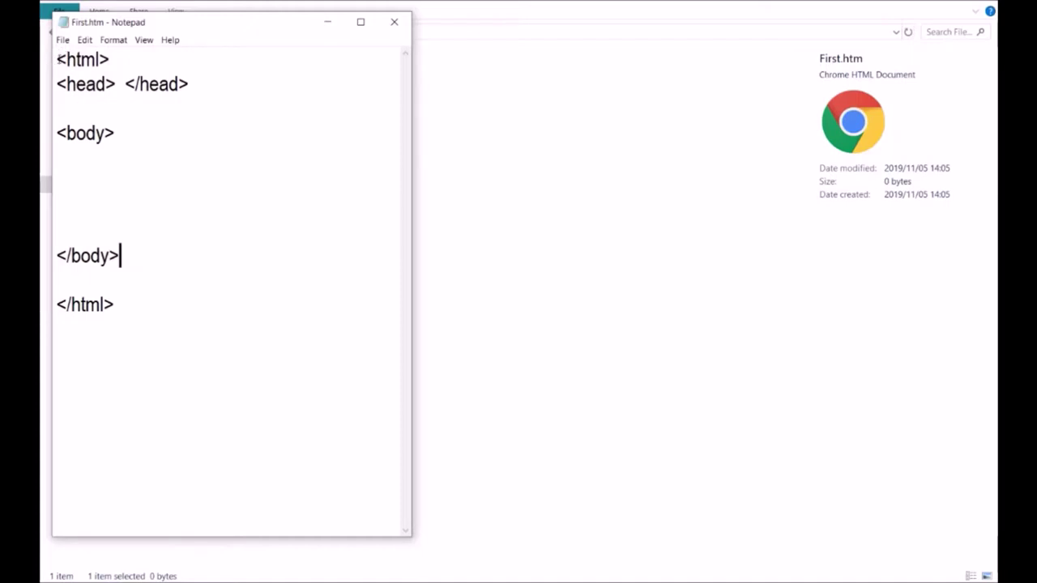
# - Copy the whole HTML skeleton, then close Notepad, saving First.htm at 61 bytes
pyautogui.moveTo(59, 59); pyautogui.dragTo(109, 162)
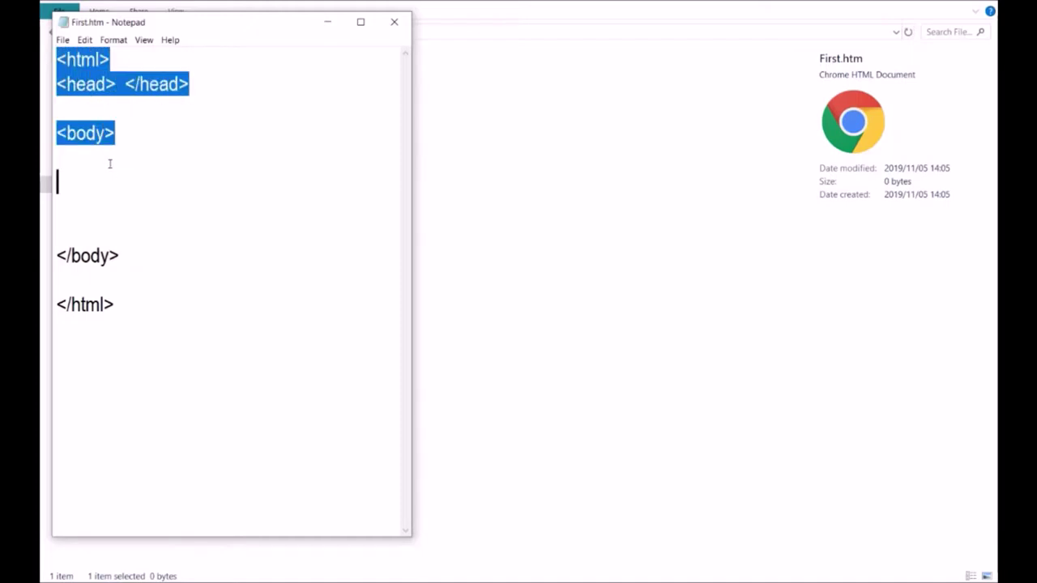
pyautogui.click(97, 134)
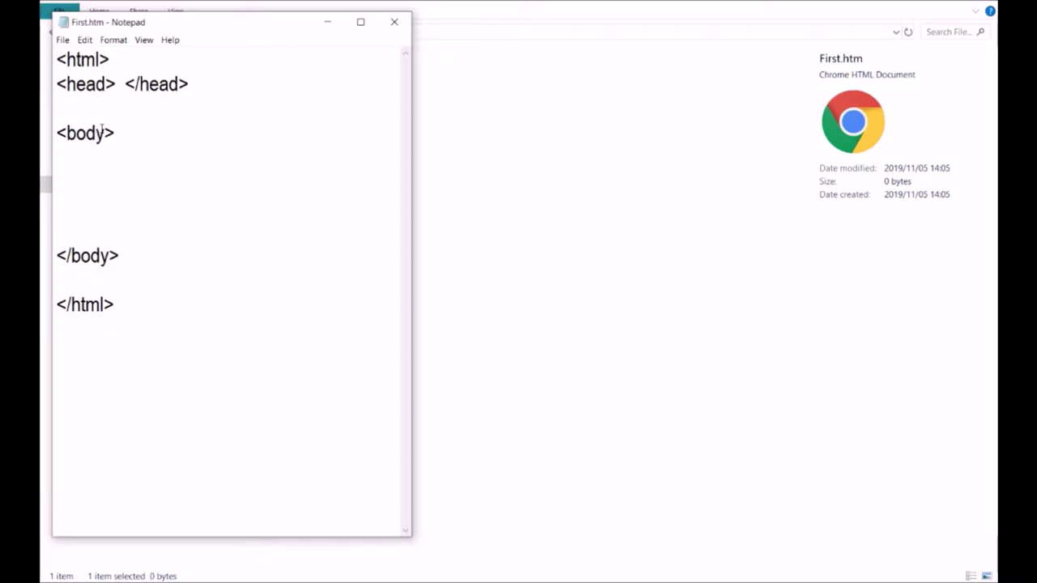
pyautogui.hotkey('ctrl', 'a')
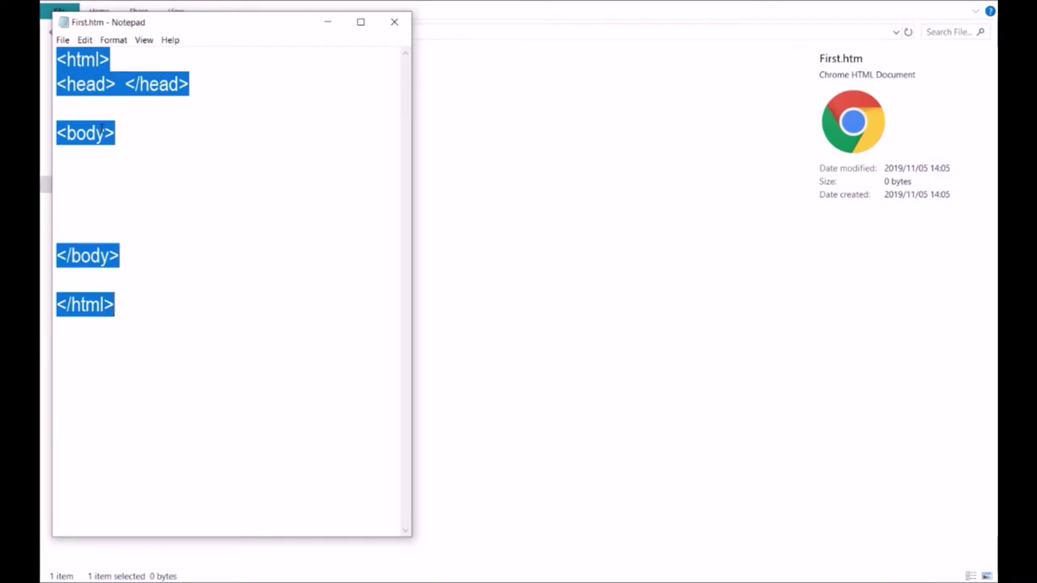
pyautogui.rightClick(54, 63)
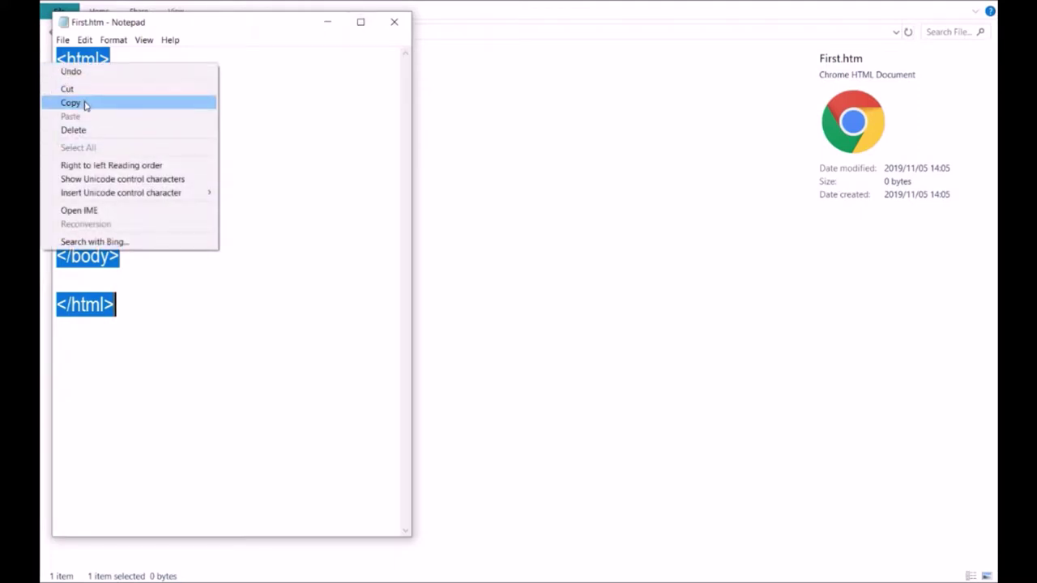
pyautogui.click(71, 103)
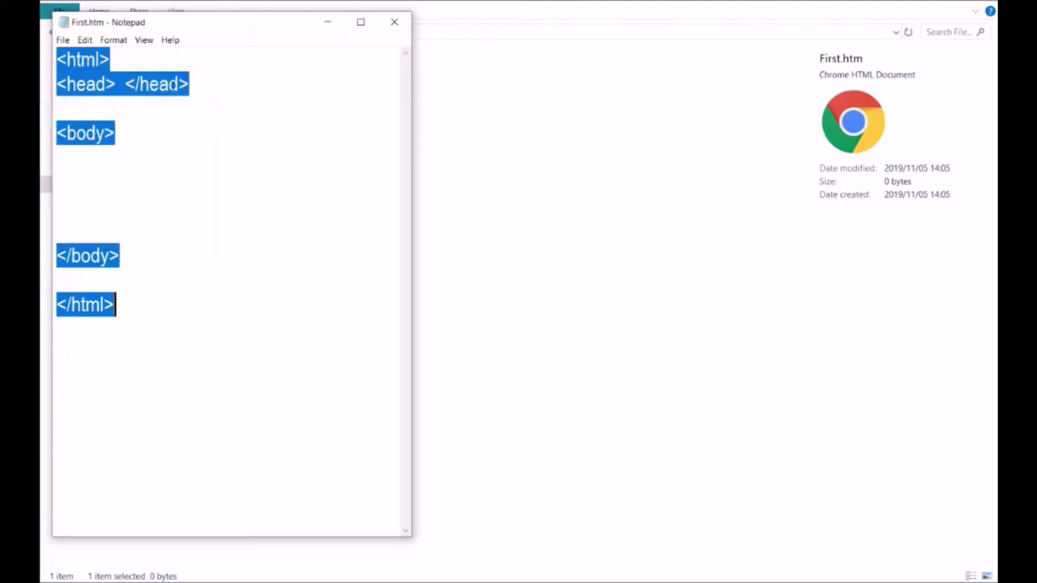
pyautogui.click(393, 22)
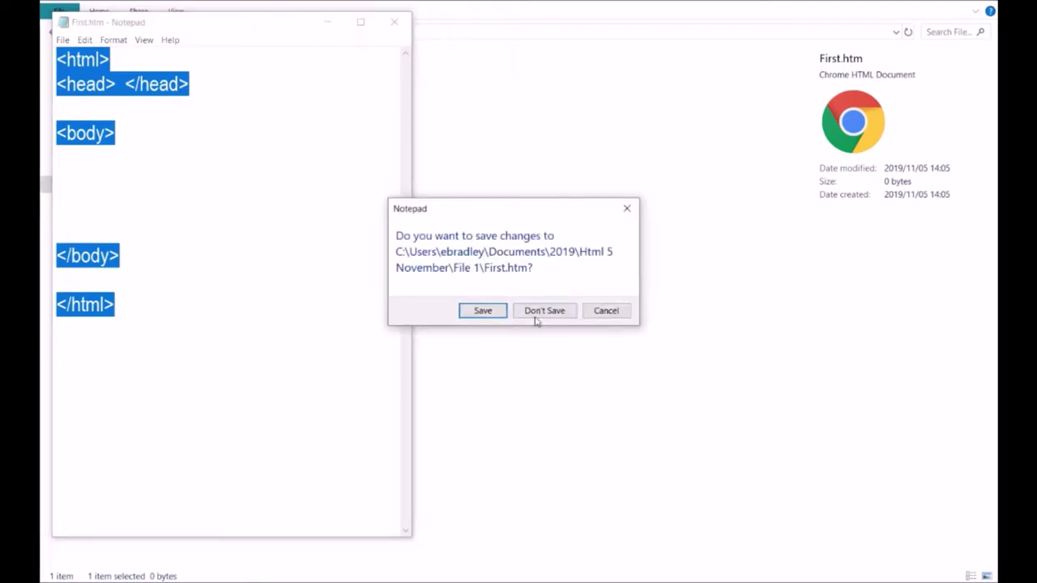
pyautogui.click(483, 311)
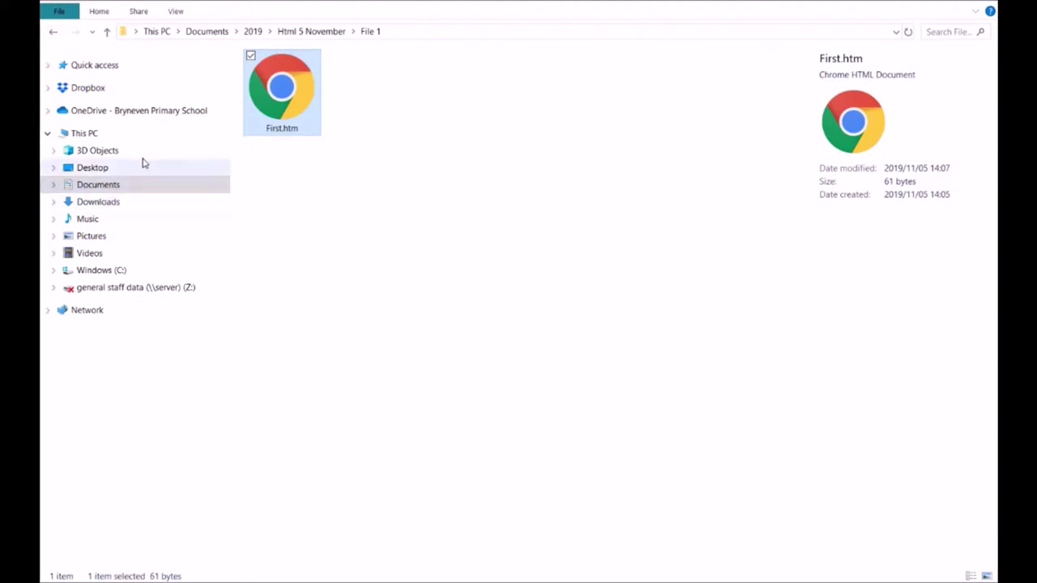
# - Go to the File 2 folder and create a new text document in it
pyautogui.click(321, 32)
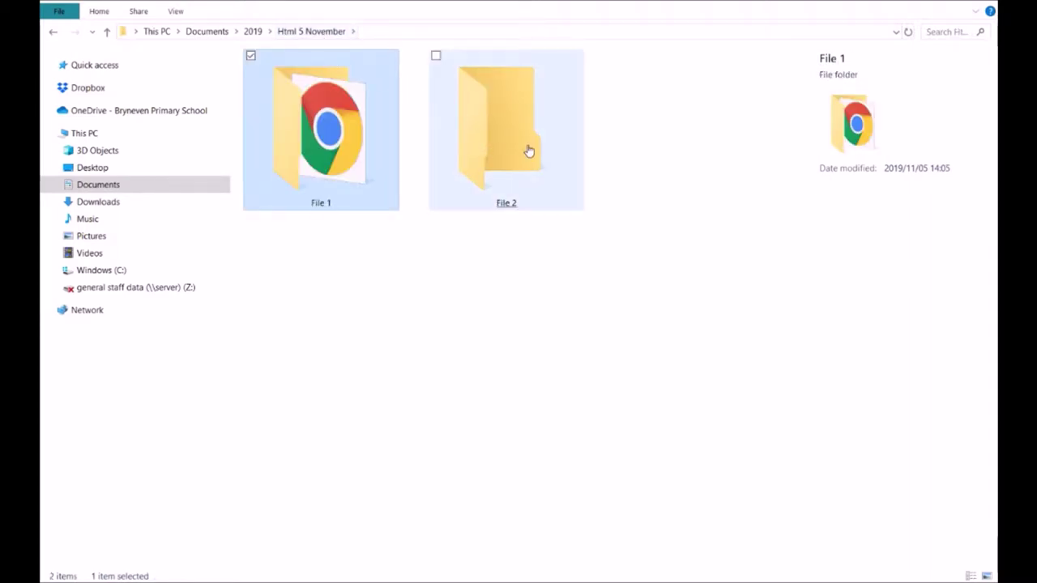
pyautogui.doubleClick(507, 124)
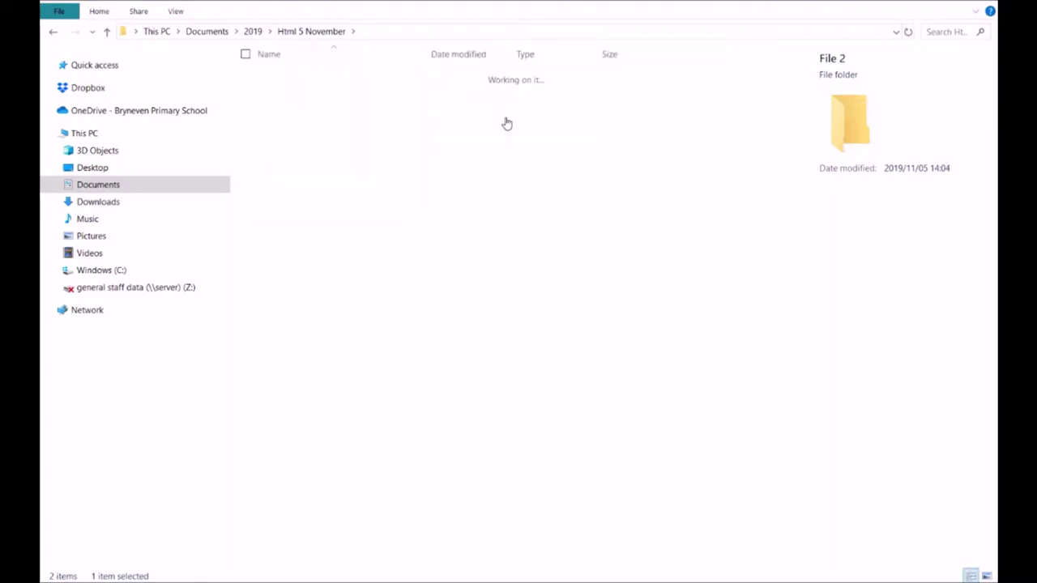
pyautogui.rightClick(302, 135)
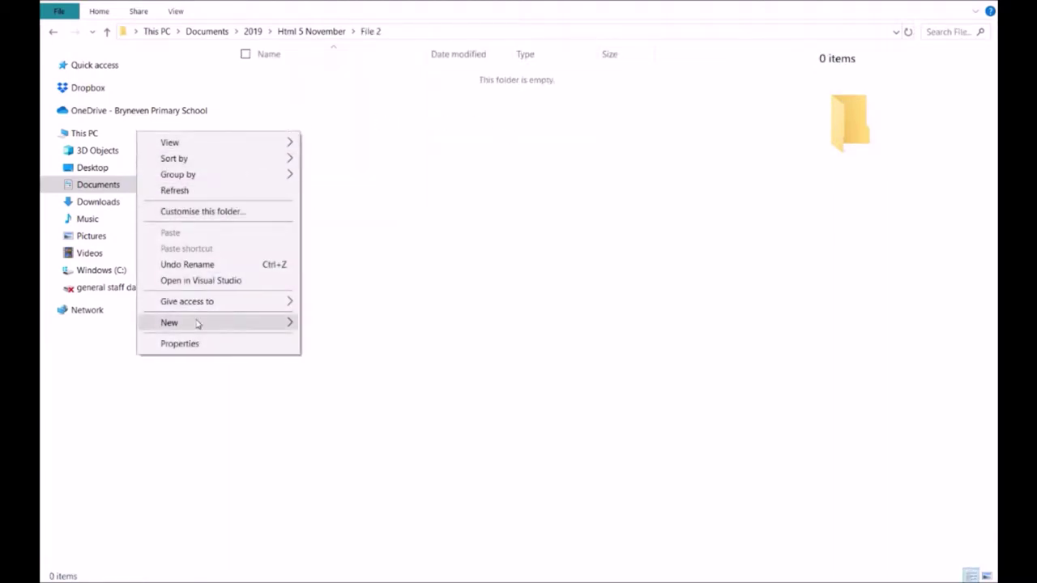
pyautogui.moveTo(196, 324)
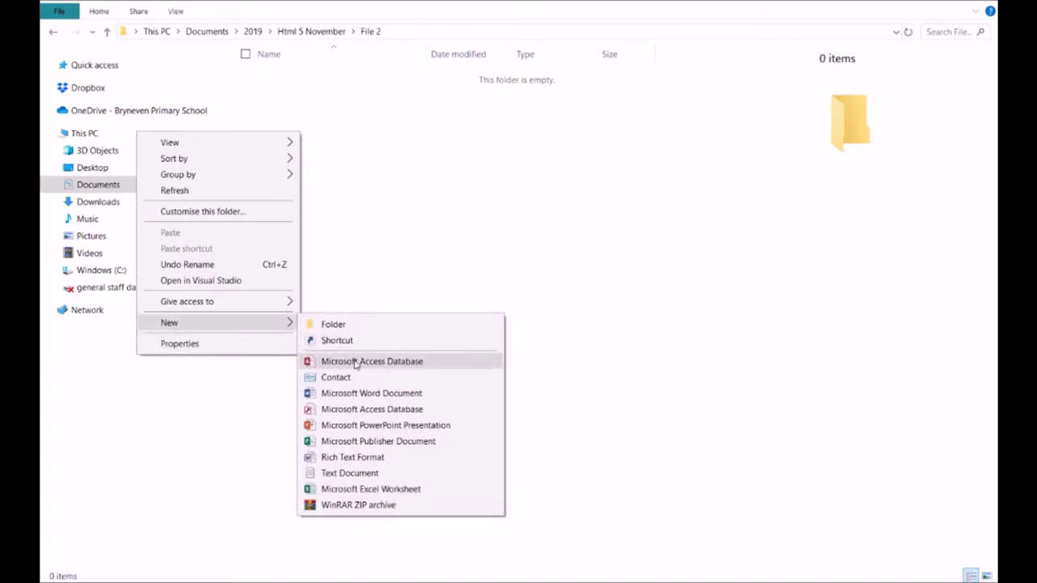
pyautogui.click(350, 473)
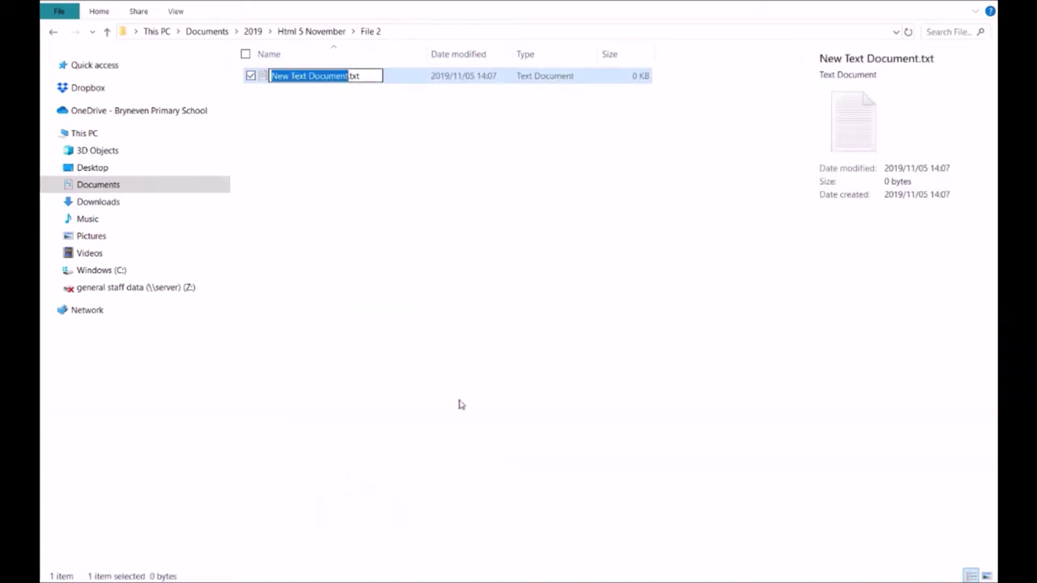
# - Rename the text document to Second.htm and accept the extension change
pyautogui.write('Second.')
pyautogui.press('Delete')
pyautogui.press('Delete')
pyautogui.press('Delete')
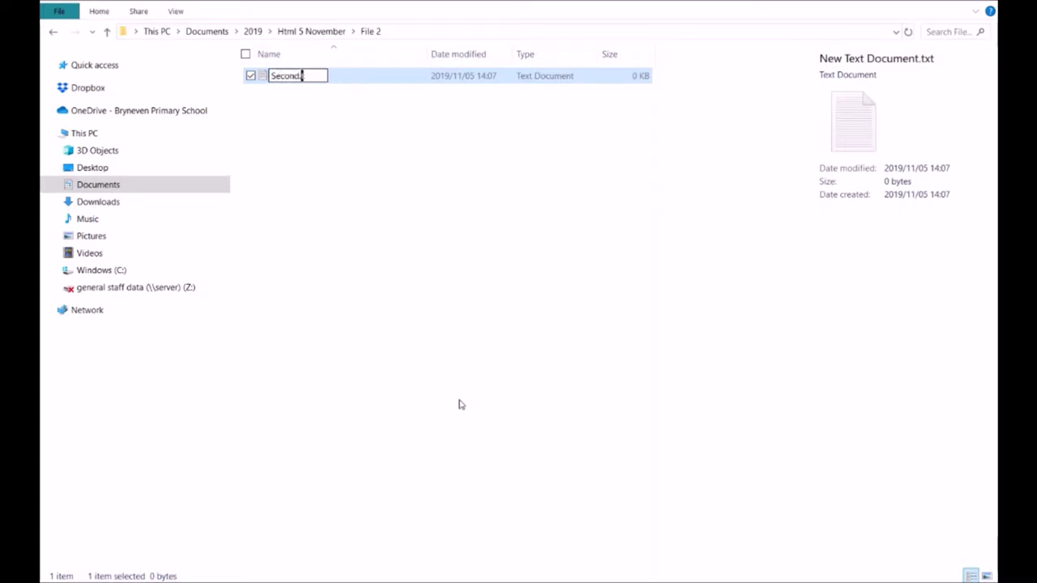
pyautogui.write('html')
pyautogui.press('Return')
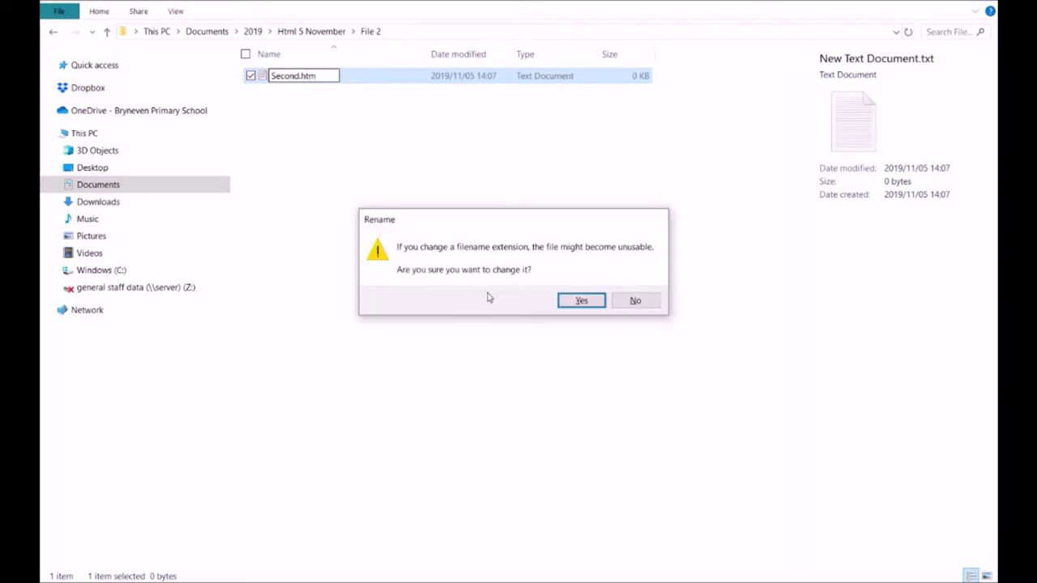
pyautogui.click(582, 301)
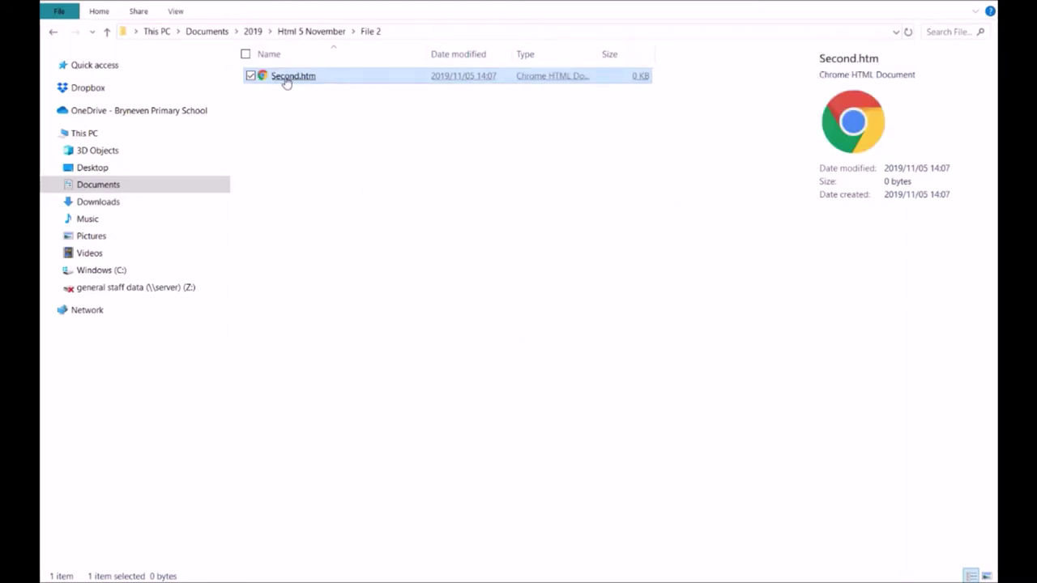
# - Open Second.htm in Notepad and paste the copied HTML skeleton into it
pyautogui.rightClick(286, 85)
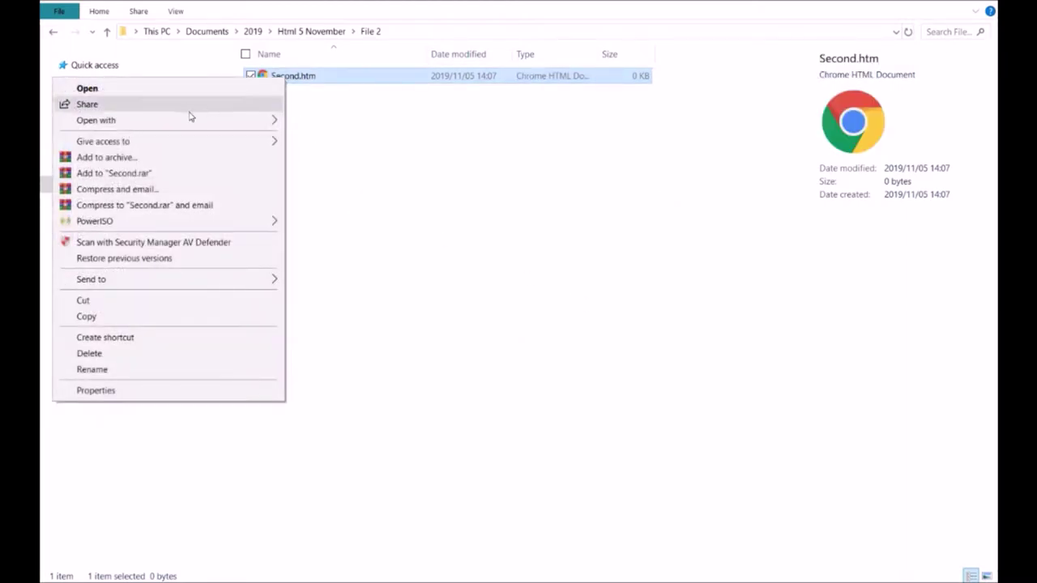
pyautogui.moveTo(185, 124)
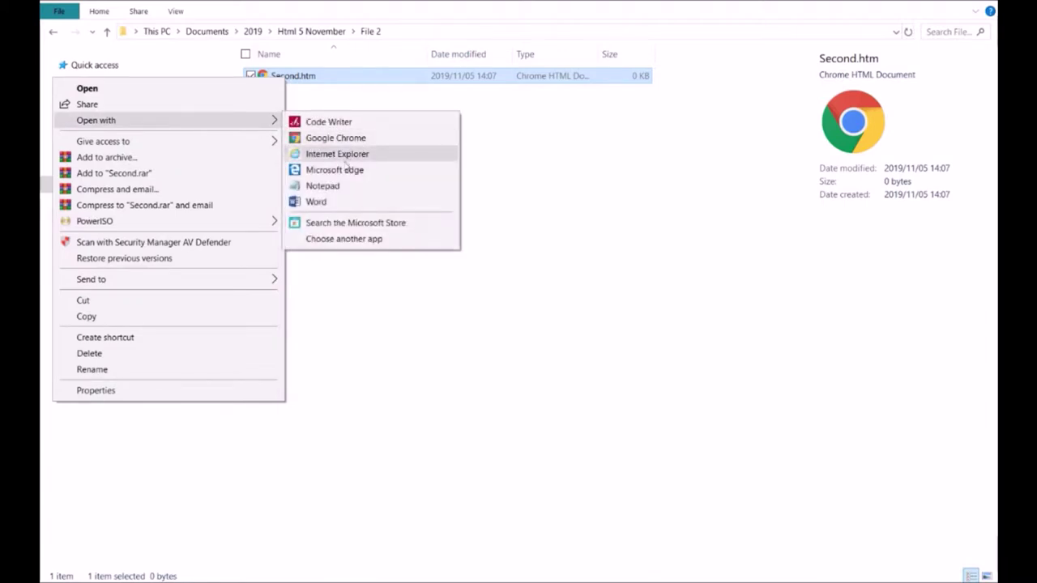
pyautogui.click(335, 186)
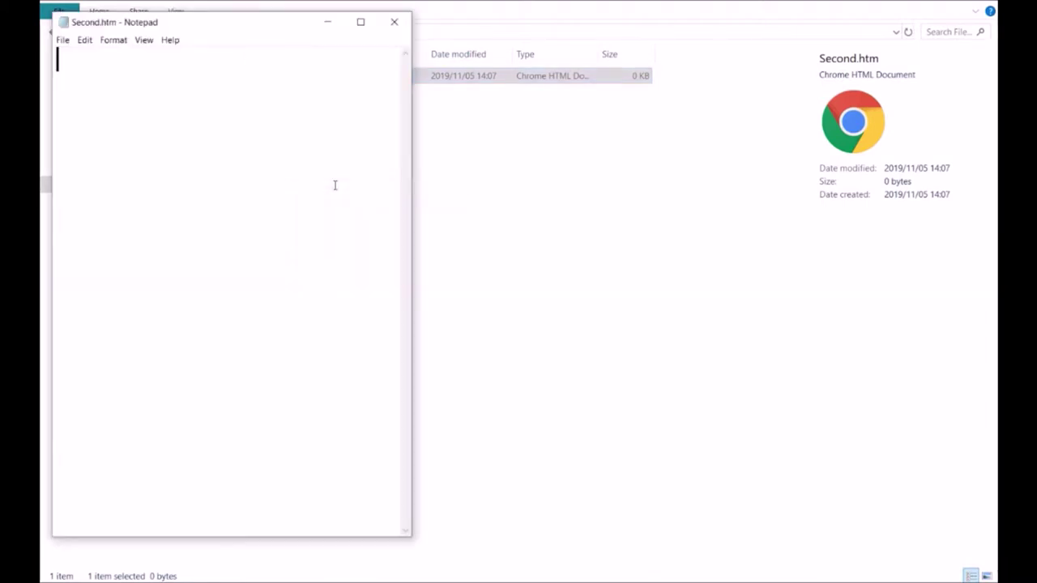
pyautogui.rightClick(139, 79)
pyautogui.click(107, 132)
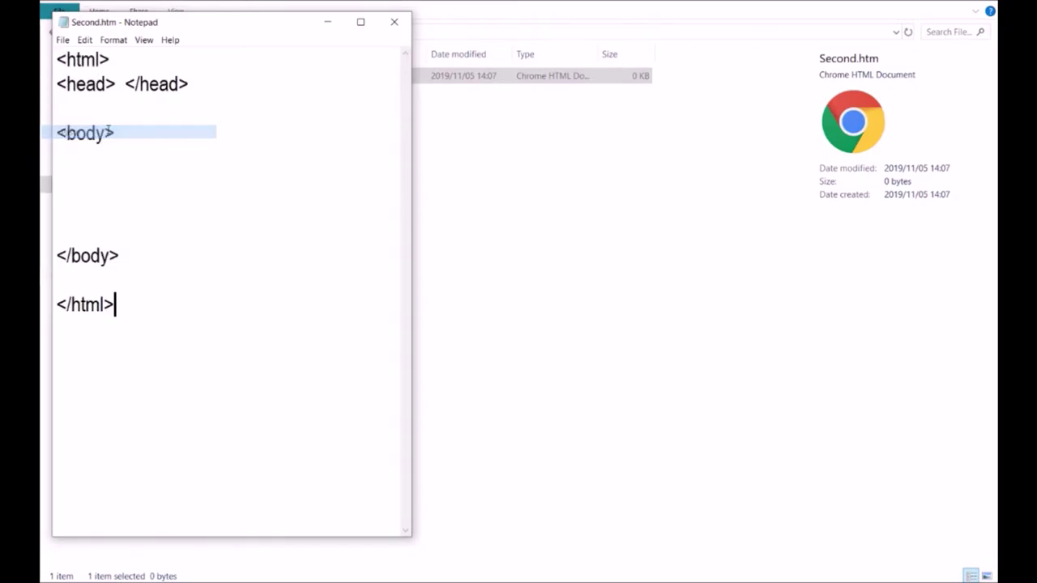
# - Save Second.htm from the File menu and close Notepad
pyautogui.click(63, 41)
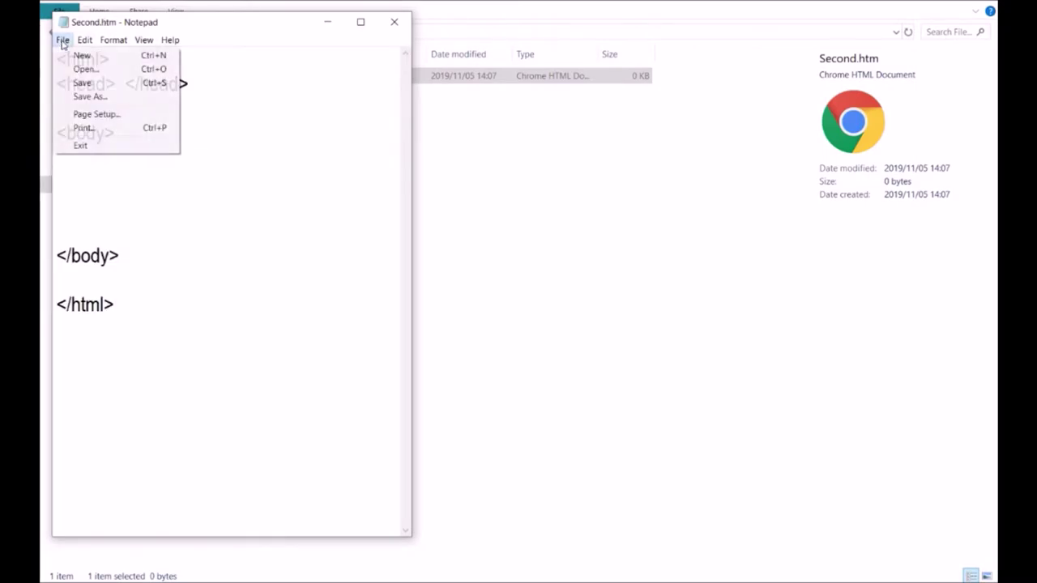
pyautogui.click(170, 81)
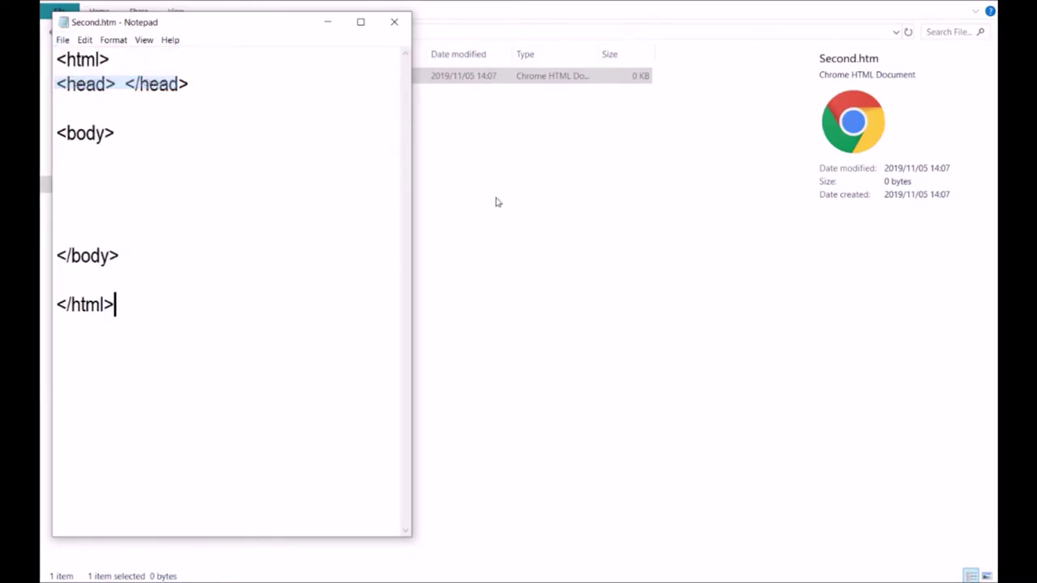
pyautogui.click(394, 22)
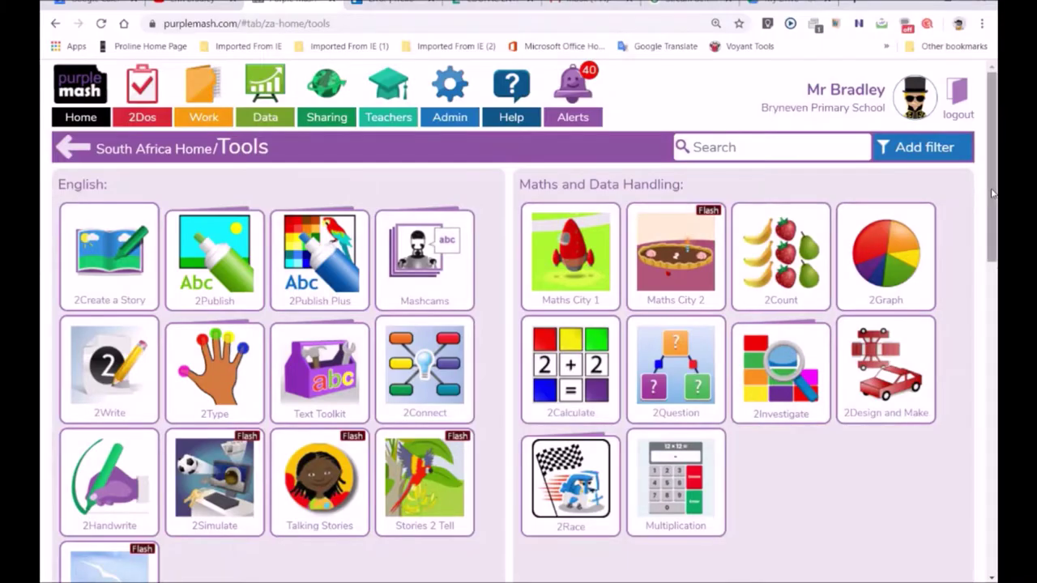
pyautogui.moveTo(987, 194); pyautogui.dragTo(996, 401)
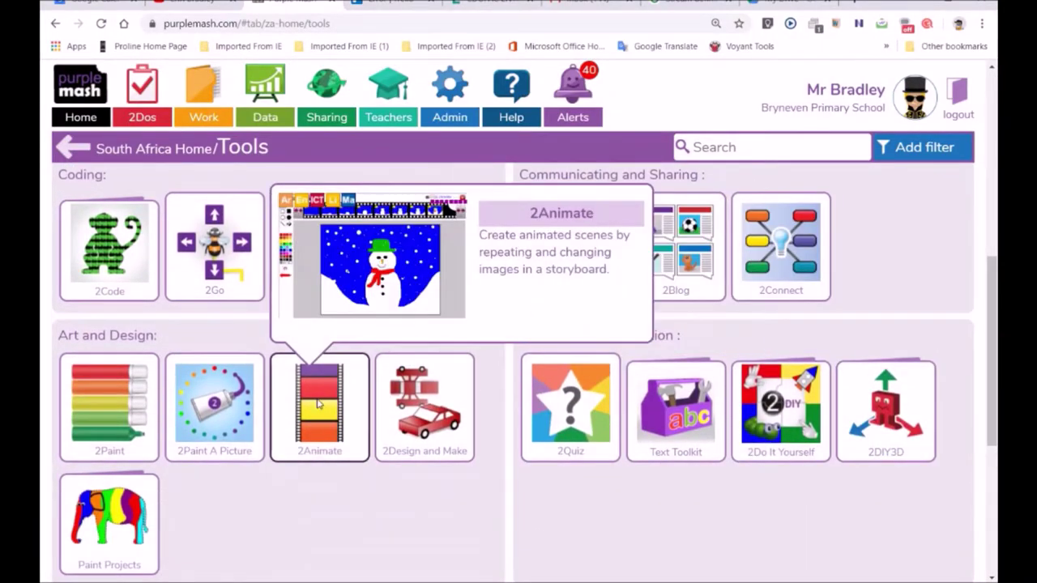
# - Launch a blank 2Animate animation and draw a red freehand outline on frame 1
pyautogui.click(318, 405)
pyautogui.click(440, 430)
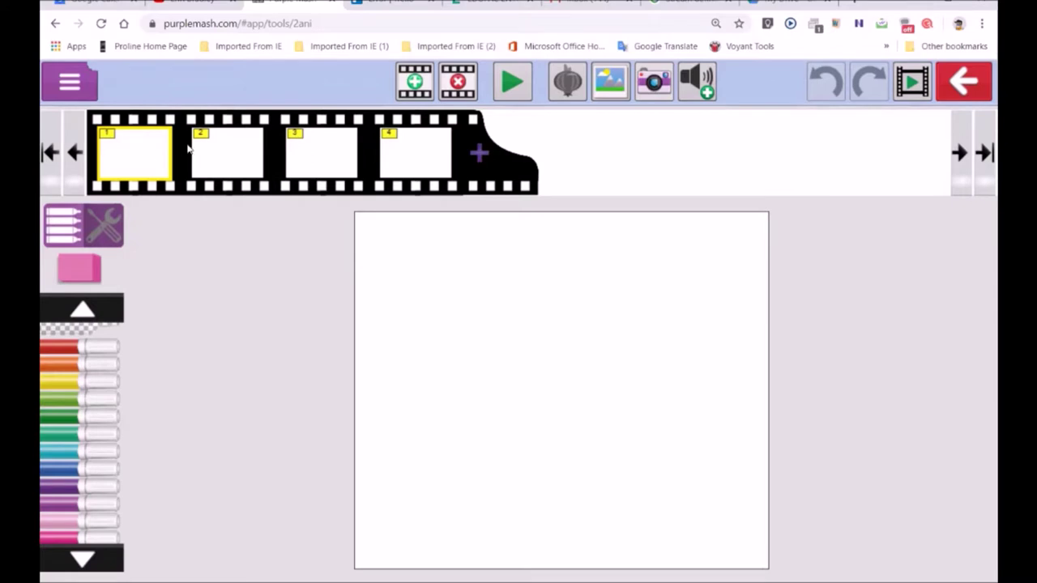
pyautogui.click(73, 353)
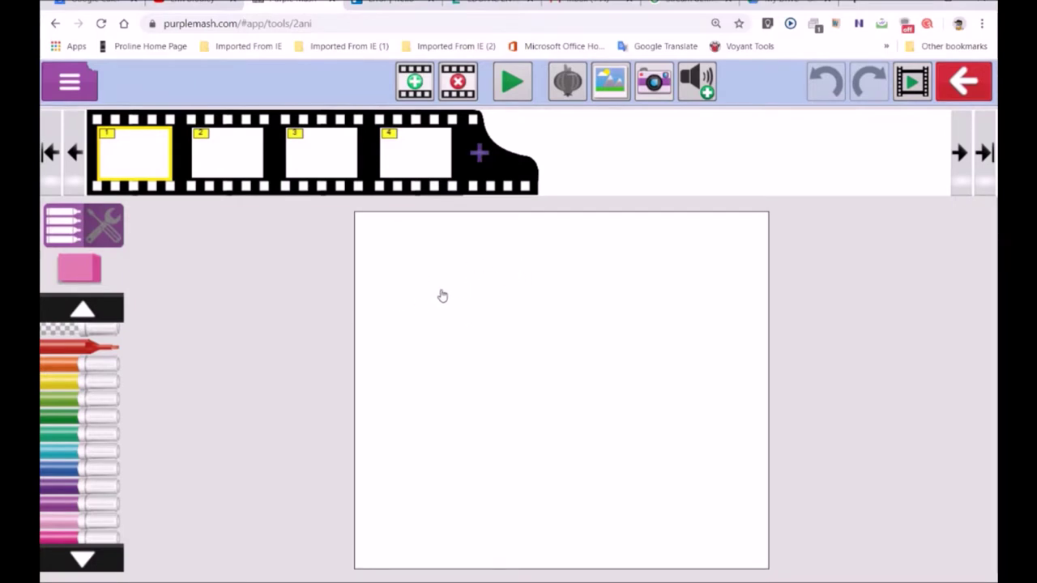
pyautogui.moveTo(488, 272); pyautogui.dragTo(504, 410)
pyautogui.moveTo(531, 456)
pyautogui.mouseDown()
pyautogui.moveTo(639, 338)
pyautogui.moveTo(475, 283)
pyautogui.moveTo(486, 273)
pyautogui.mouseUp()
# - Draw a red outline shape on each of frames 2, 3 and 4
pyautogui.click(254, 153)
pyautogui.moveTo(464, 262)
pyautogui.mouseDown()
pyautogui.moveTo(690, 495)
pyautogui.moveTo(521, 347)
pyautogui.moveTo(463, 266)
pyautogui.mouseUp()
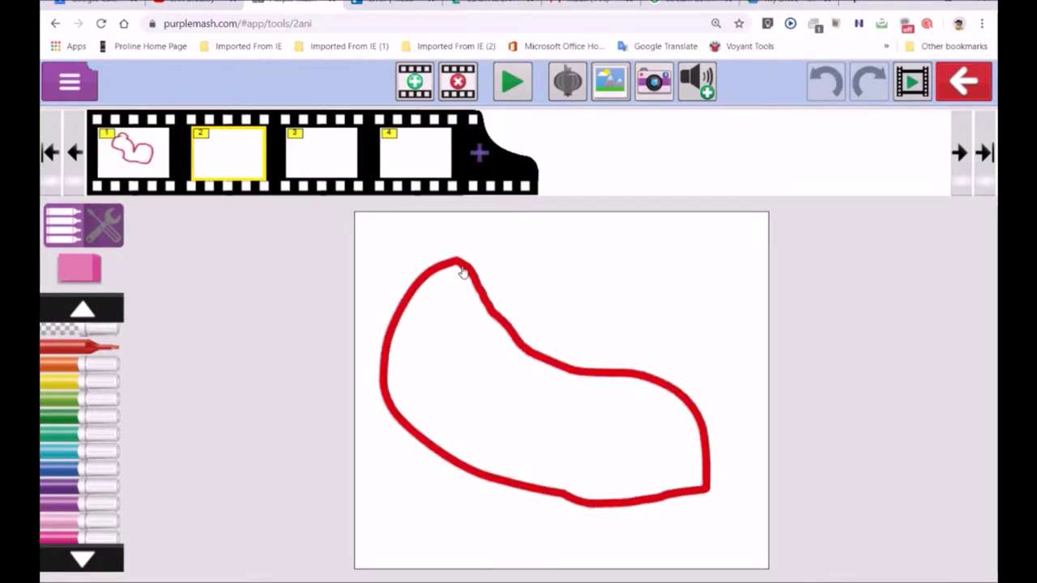
pyautogui.click(346, 164)
pyautogui.moveTo(544, 244)
pyautogui.mouseDown()
pyautogui.moveTo(503, 402)
pyautogui.moveTo(717, 530)
pyautogui.moveTo(607, 305)
pyautogui.moveTo(547, 243)
pyautogui.mouseUp()
pyautogui.click(429, 164)
pyautogui.moveTo(704, 282)
pyautogui.mouseDown()
pyautogui.moveTo(639, 264)
pyautogui.moveTo(621, 351)
pyautogui.moveTo(711, 486)
pyautogui.moveTo(743, 394)
pyautogui.moveTo(698, 285)
pyautogui.mouseUp()
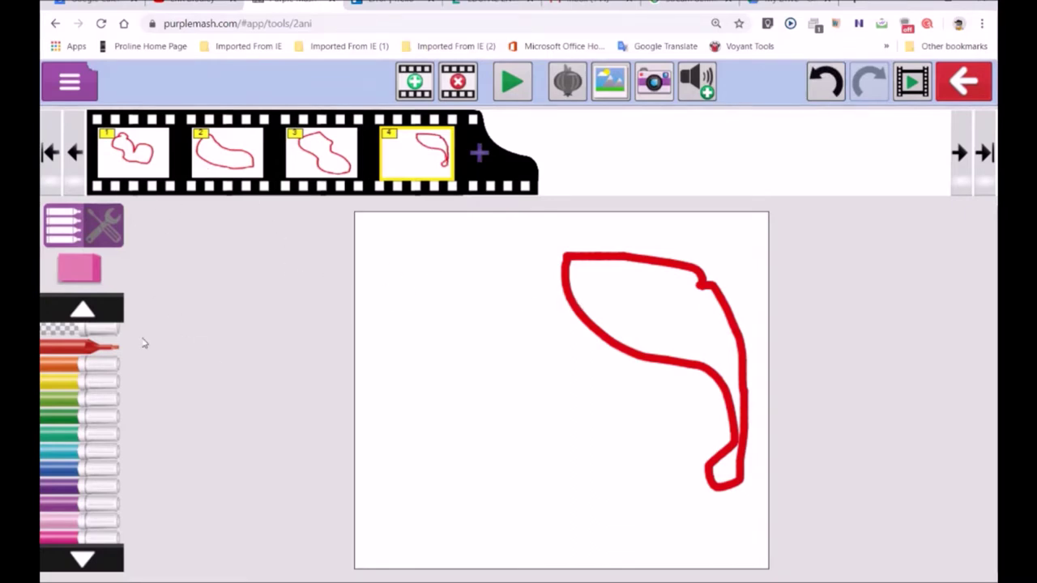
# - Place an empty text box at the lower left of frame 4
pyautogui.click(81, 234)
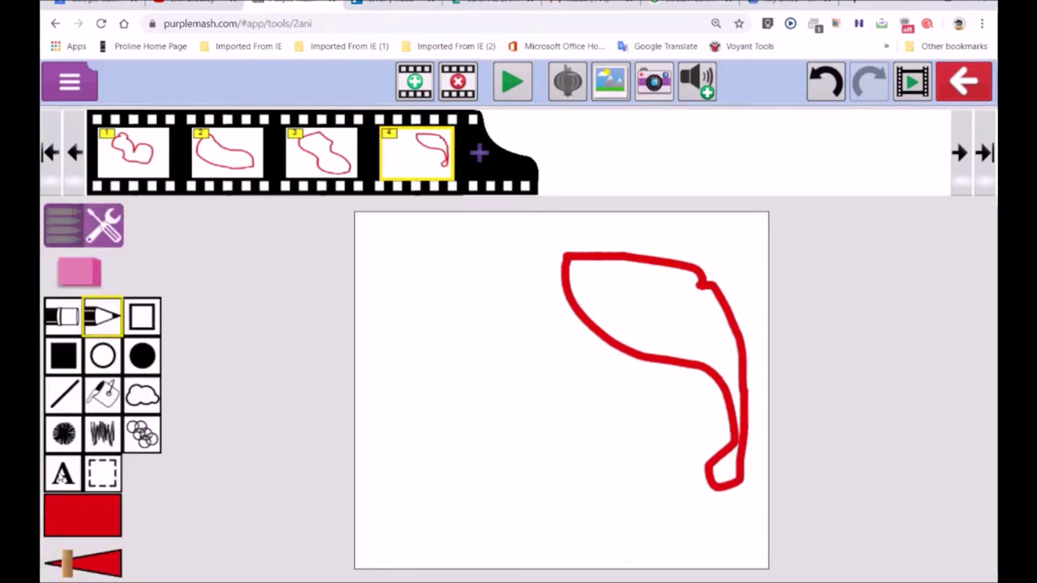
pyautogui.click(62, 476)
pyautogui.click(374, 436)
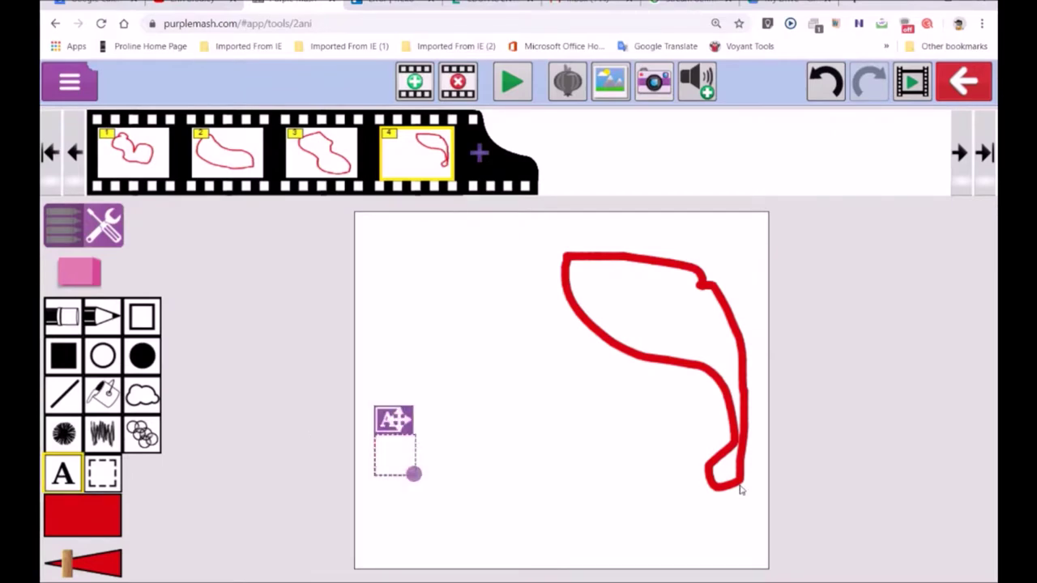
# - Type the caption 'ants are living in colonies' beside frame 4's shape and commit it, fixing a typo
pyautogui.write('antel')
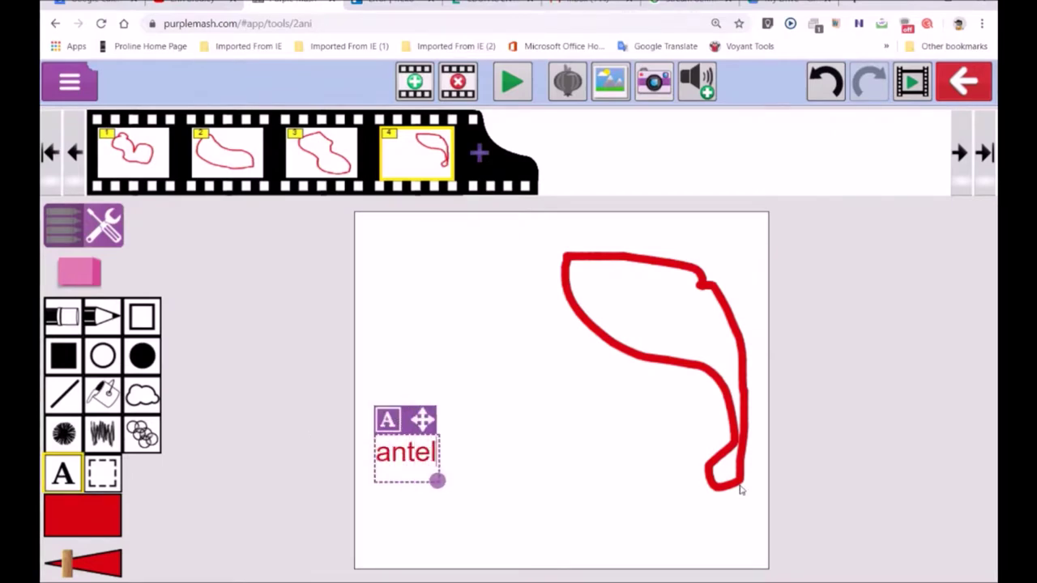
pyautogui.press('BackSpace')
pyautogui.press('BackSpace')
pyautogui.press('BackSpace')
pyautogui.press('BackSpace')
pyautogui.write('nts are ')
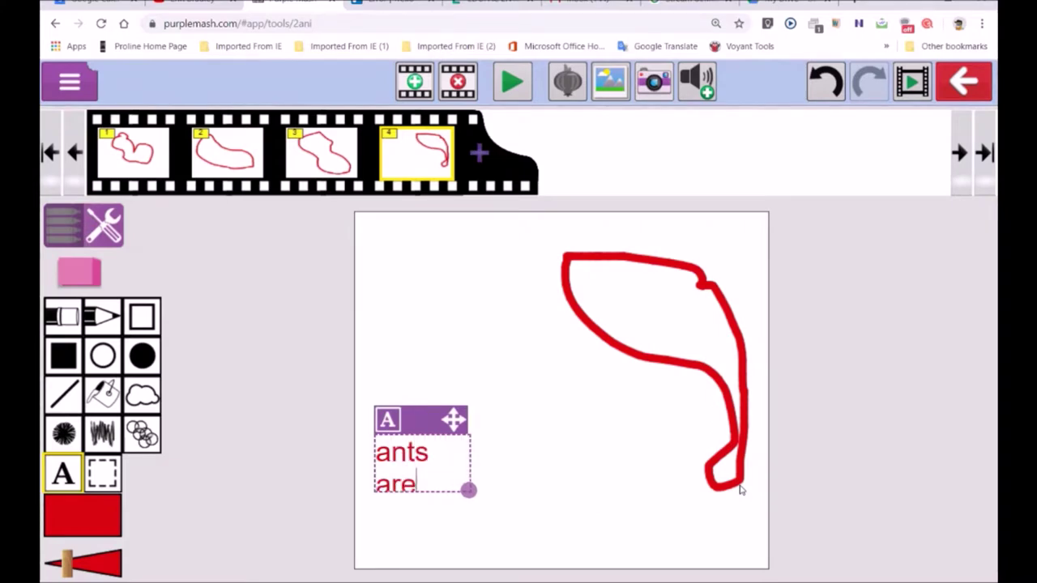
pyautogui.write('living in c')
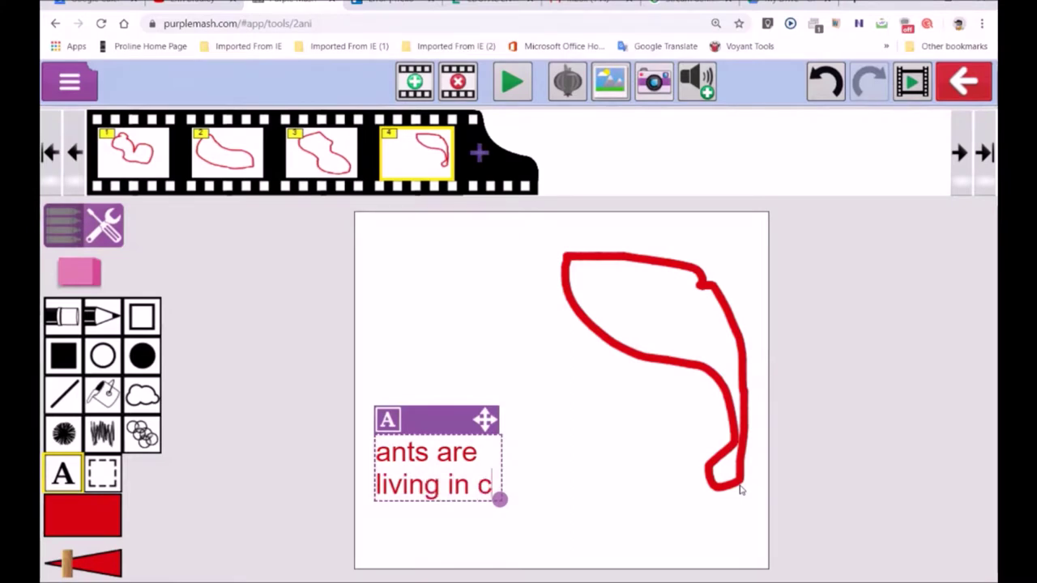
pyautogui.write('olonies')
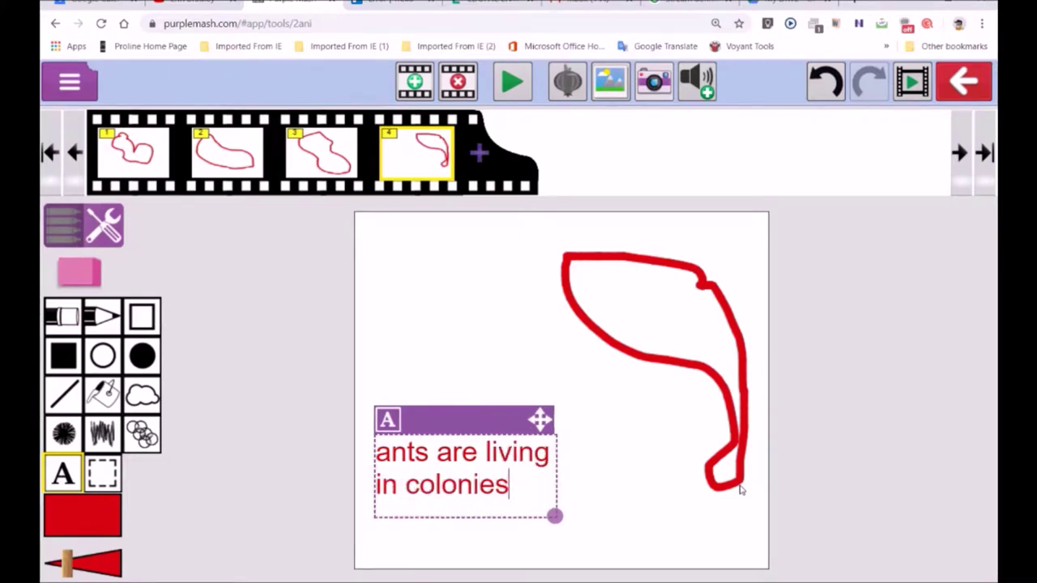
pyautogui.click(740, 490)
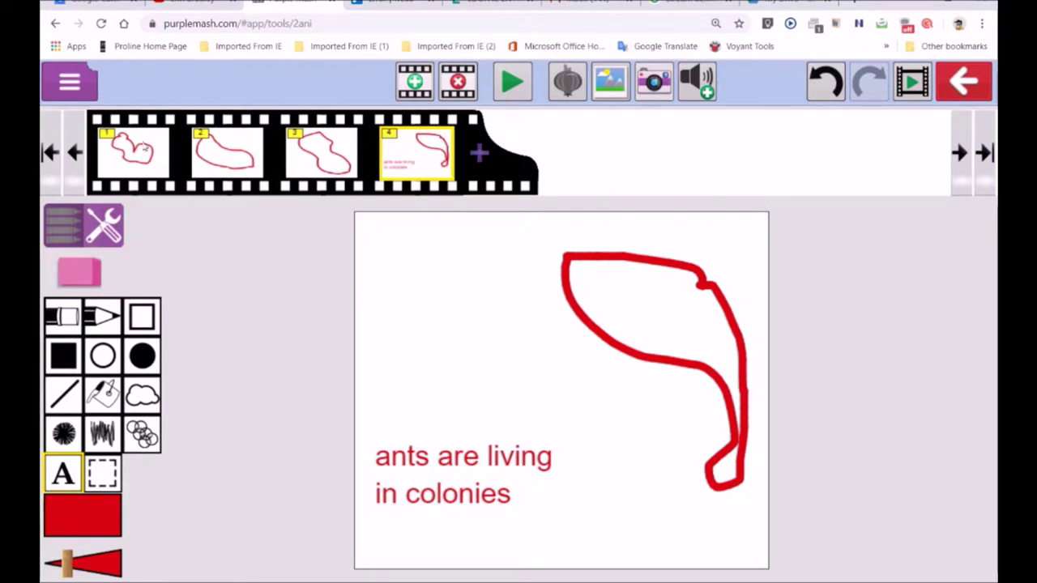
pyautogui.click(142, 152)
# - Pick the Fill bucket with peach and fill the shapes on frames 1 and 2
pyautogui.click(103, 394)
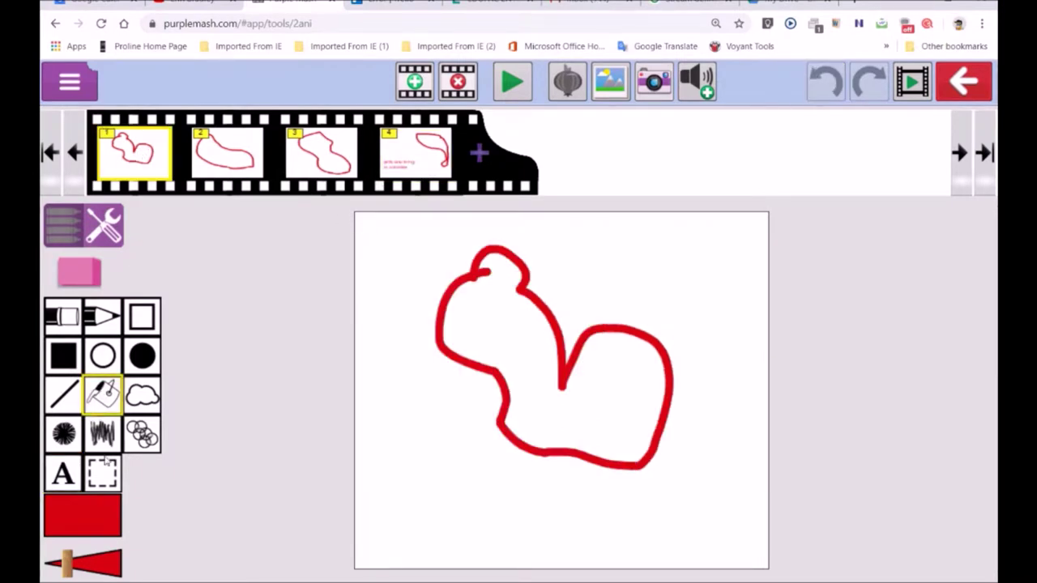
pyautogui.click(86, 502)
pyautogui.click(594, 531)
pyautogui.click(500, 348)
pyautogui.click(229, 158)
pyautogui.click(471, 358)
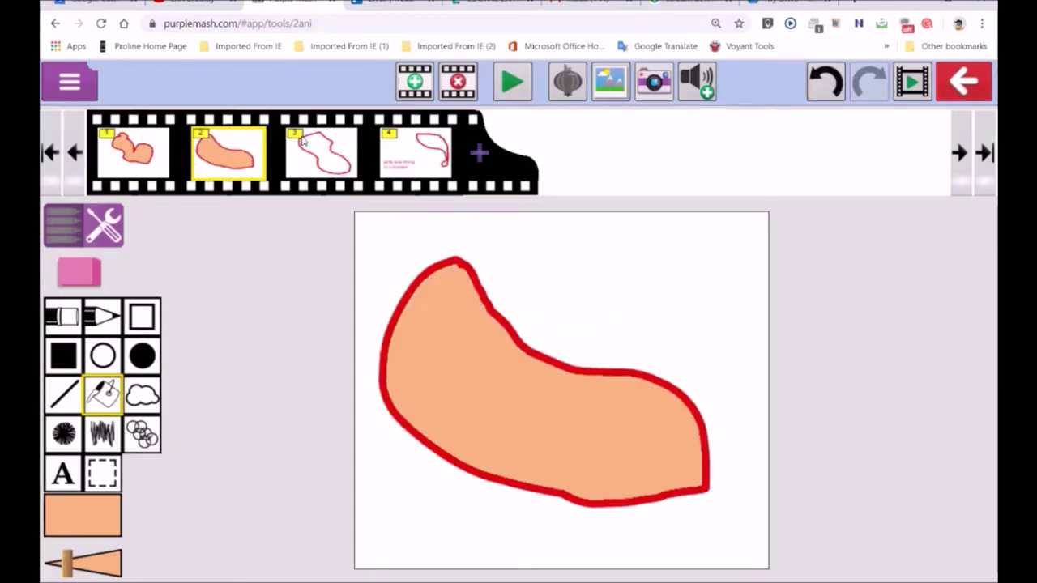
# - Fill the frame 3 and frame 4 shapes peach, including the small loop at frame 4's tip
pyautogui.click(306, 143)
pyautogui.click(538, 403)
pyautogui.click(427, 146)
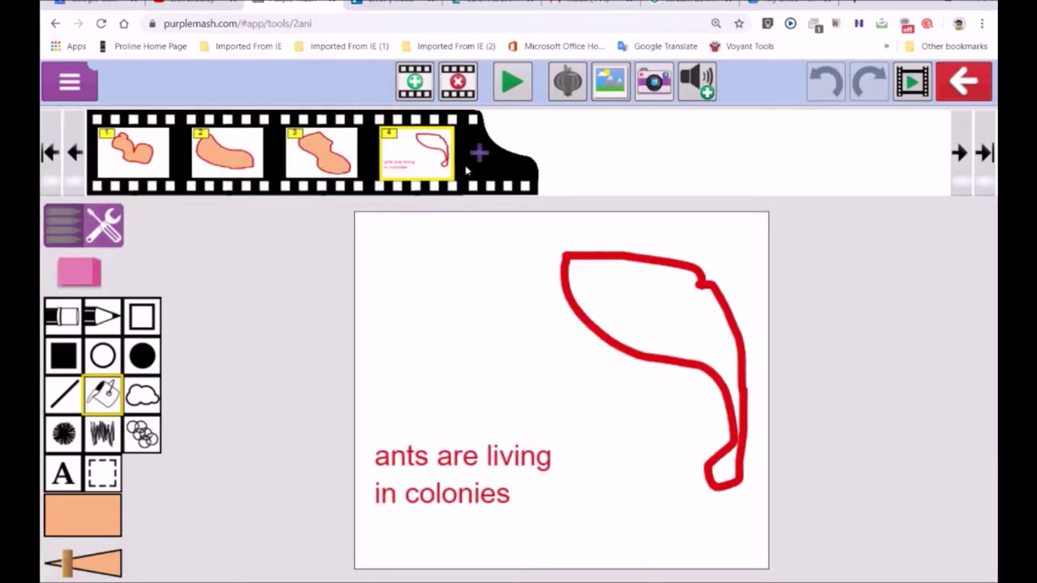
pyautogui.click(617, 314)
pyautogui.click(718, 473)
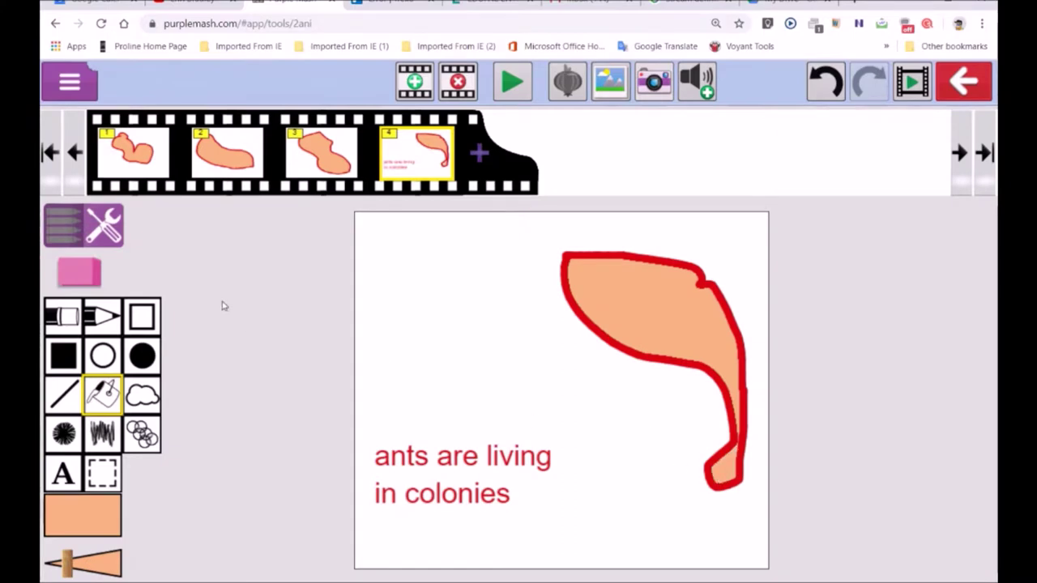
pyautogui.click(110, 513)
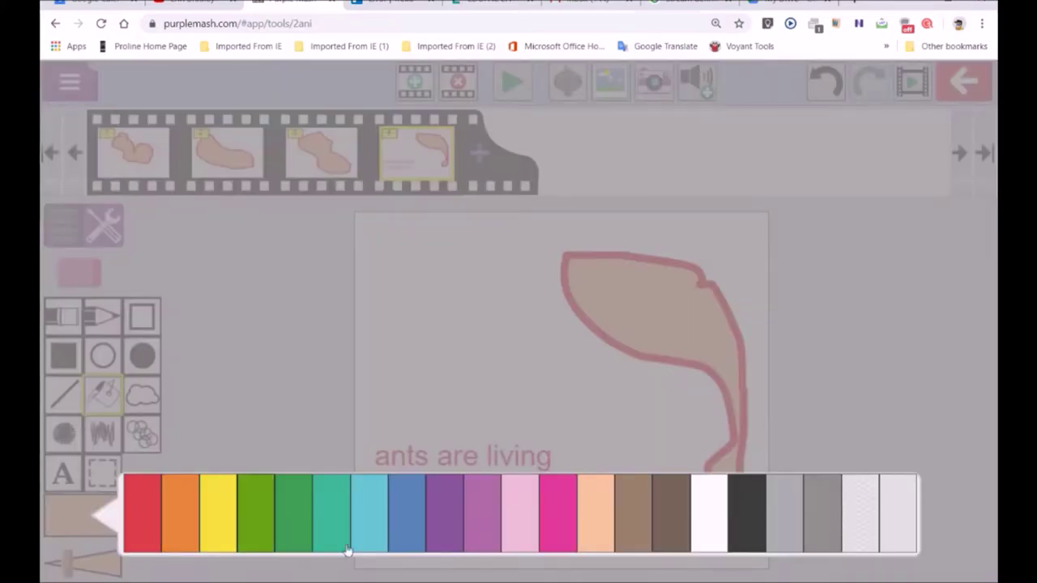
# - Fill the backgrounds of frames 4 and 3 teal, undoing an accidental fill of frame 3's shape
pyautogui.click(366, 514)
pyautogui.click(410, 317)
pyautogui.click(321, 153)
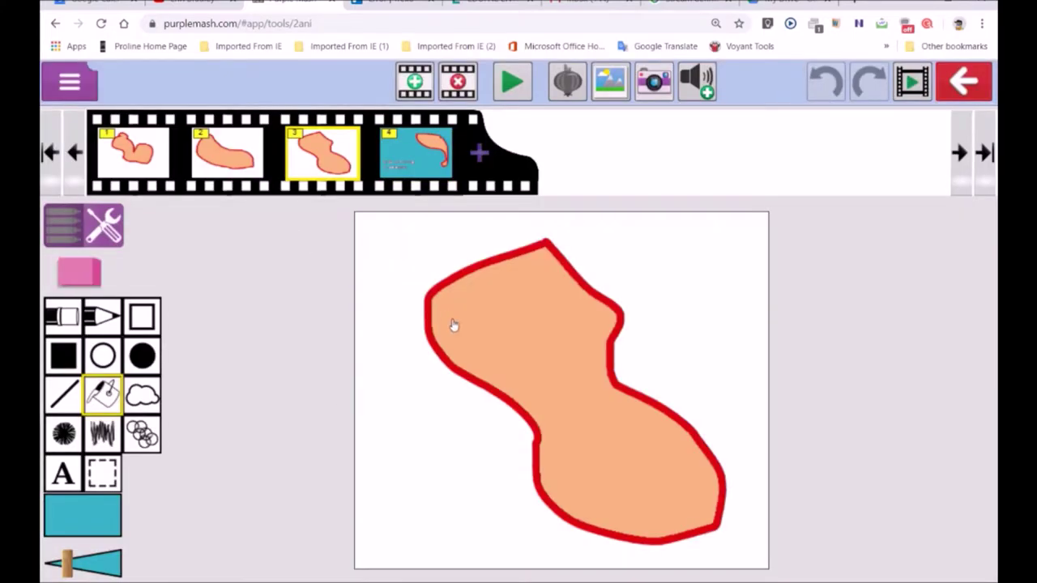
pyautogui.click(454, 326)
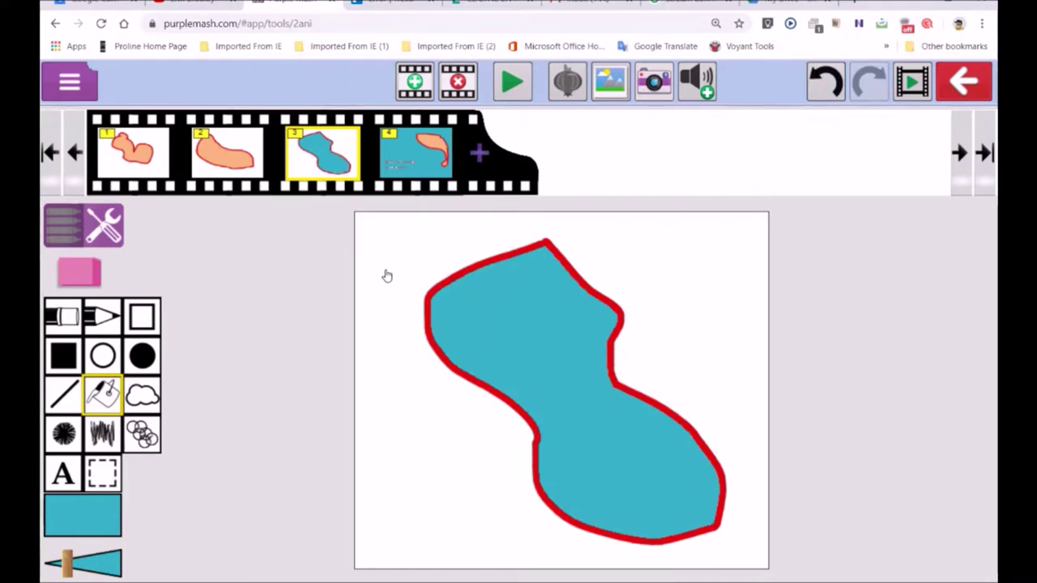
pyautogui.click(837, 77)
pyautogui.click(413, 263)
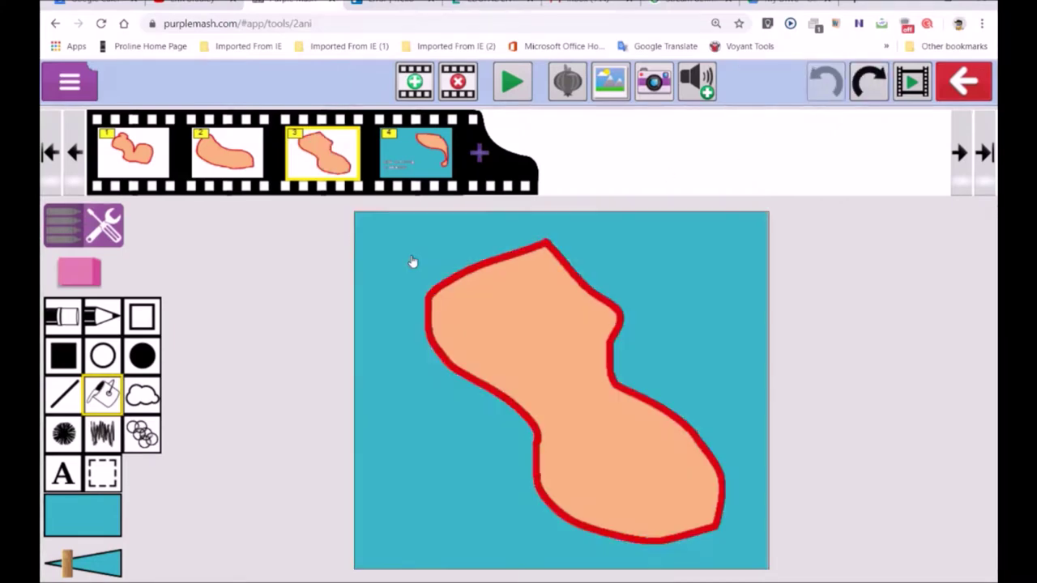
# - Fill the backgrounds of frames 2 and 1 teal
pyautogui.click(233, 156)
pyautogui.click(398, 259)
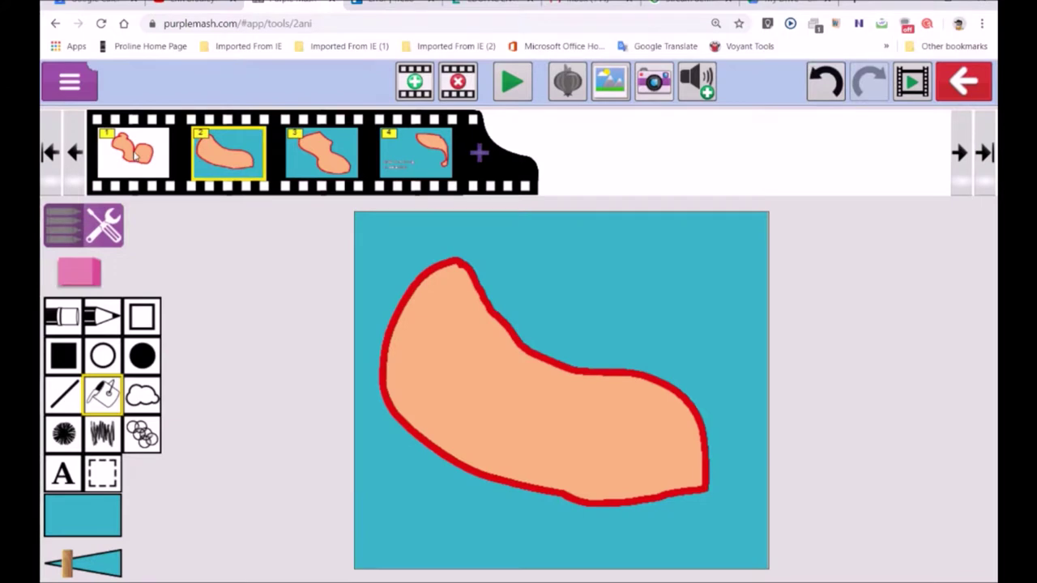
pyautogui.click(136, 156)
pyautogui.click(578, 261)
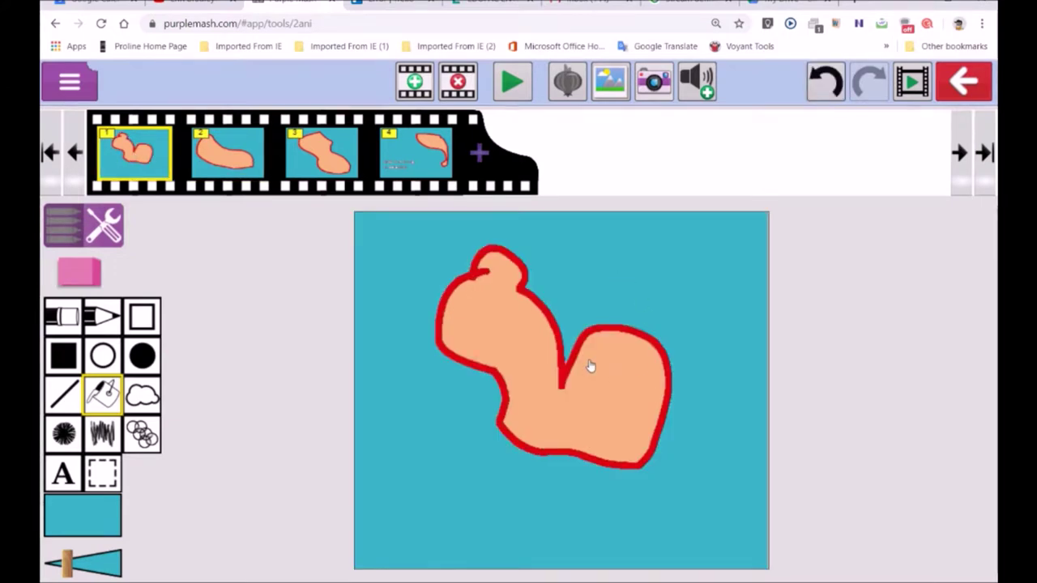
pyautogui.click(959, 89)
# - Choose Save & exit and save the animation into My Work
pyautogui.click(471, 326)
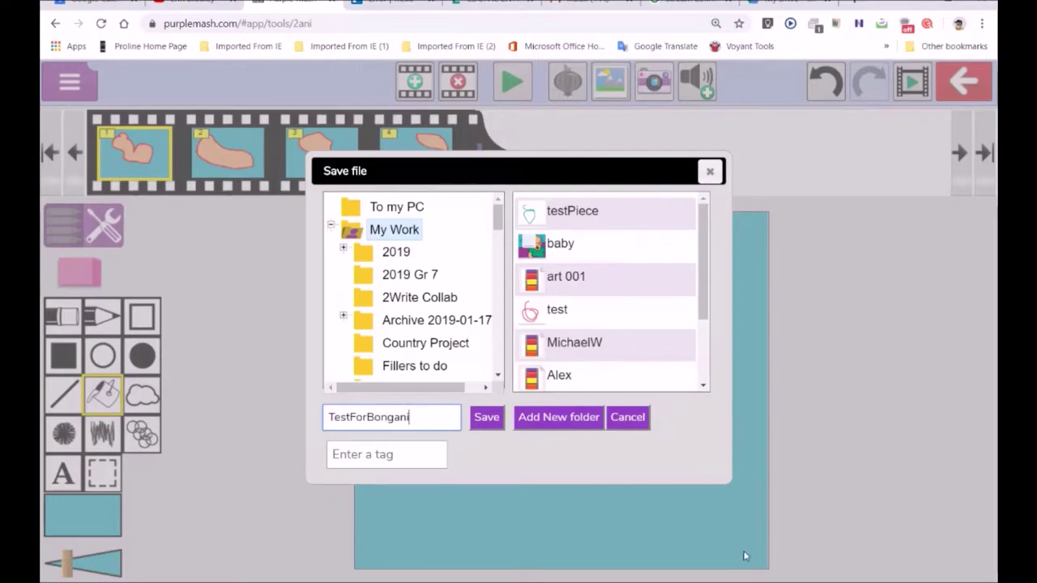
pyautogui.click(487, 420)
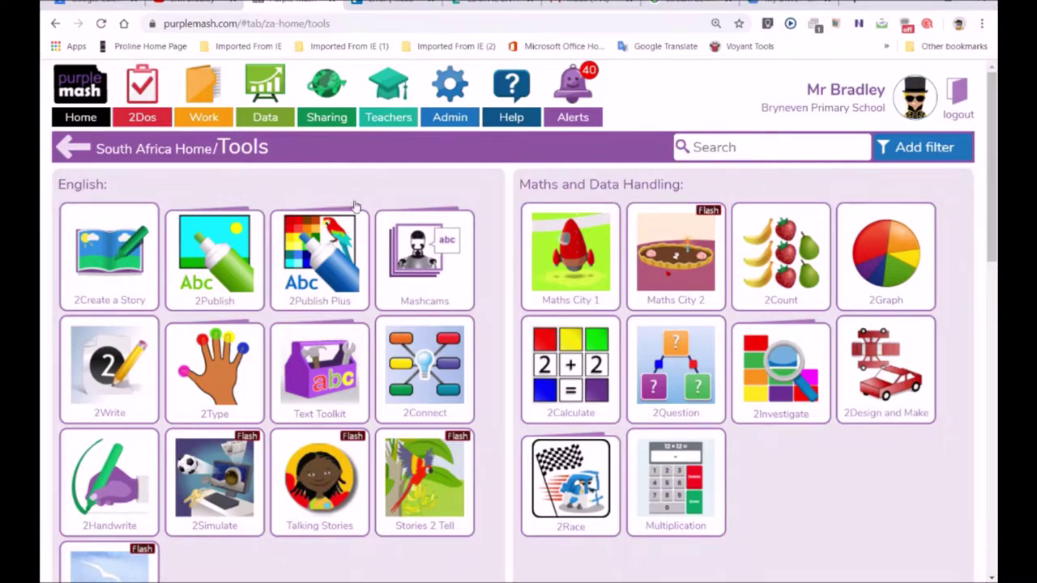
# - Open the newly saved animation from My Work, after backing out of testPiece without saving
pyautogui.click(200, 103)
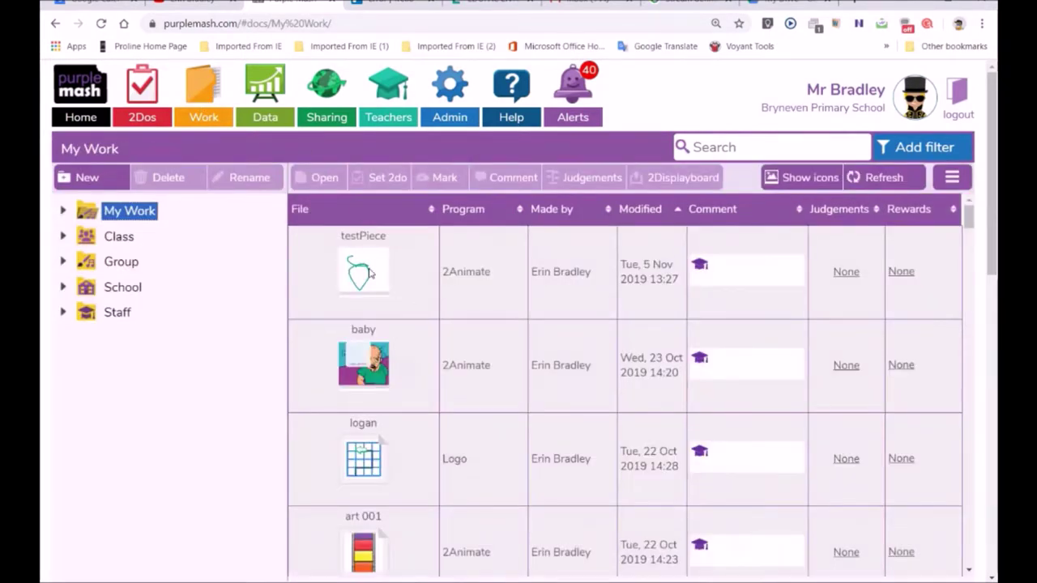
pyautogui.click(369, 274)
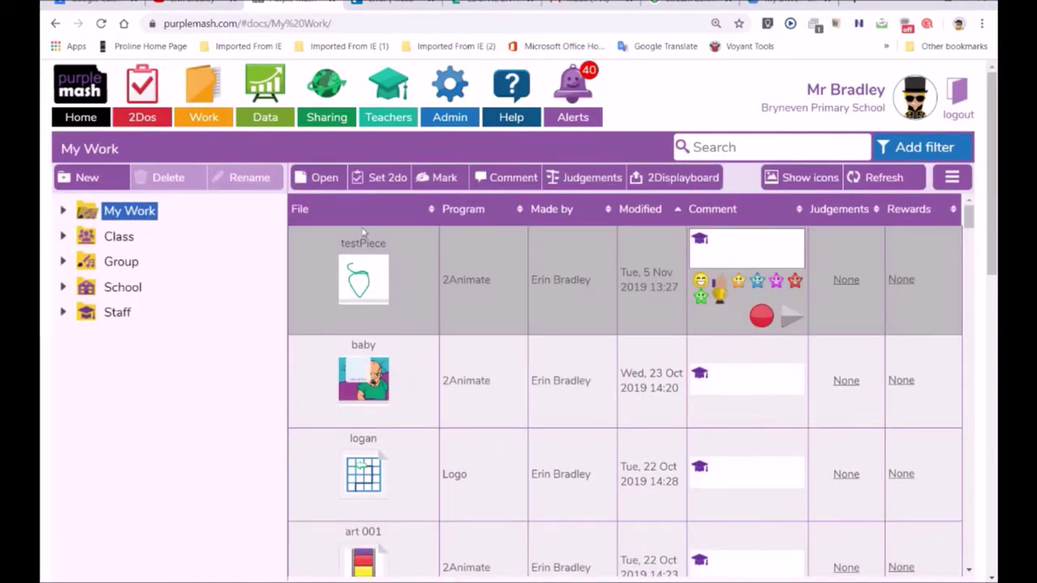
pyautogui.click(332, 178)
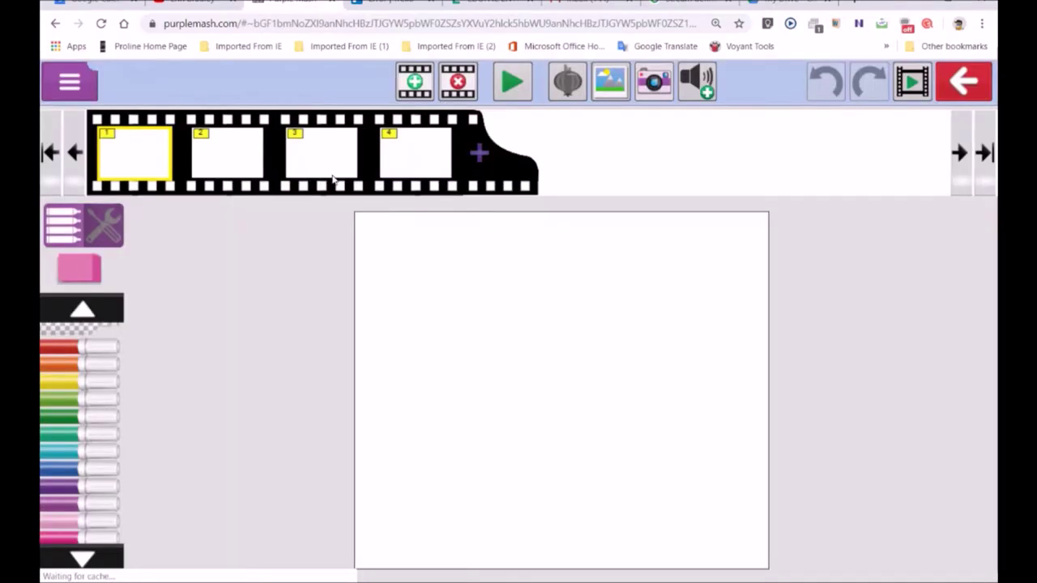
pyautogui.click(954, 88)
pyautogui.click(572, 323)
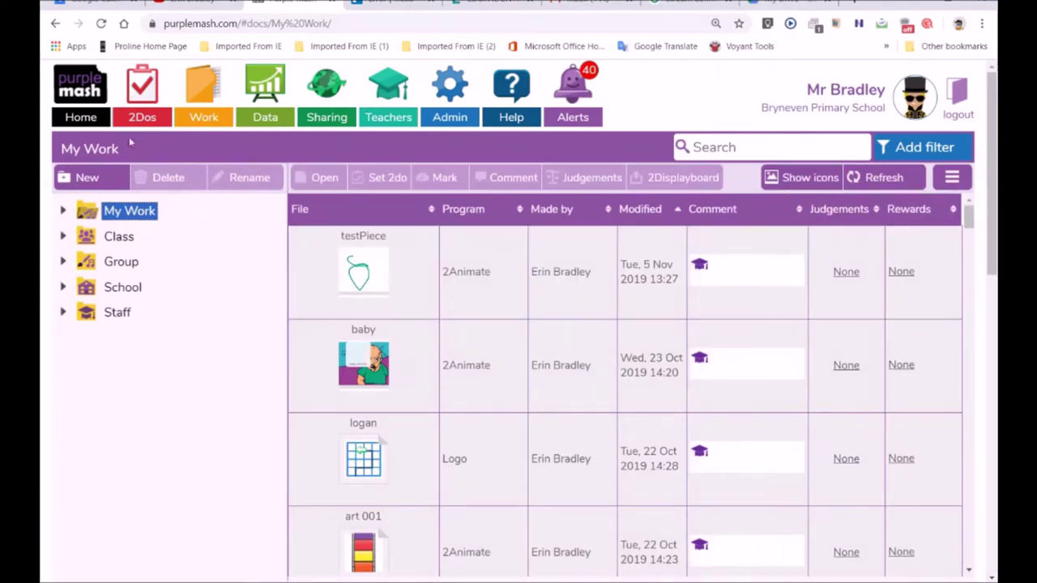
pyautogui.click(101, 24)
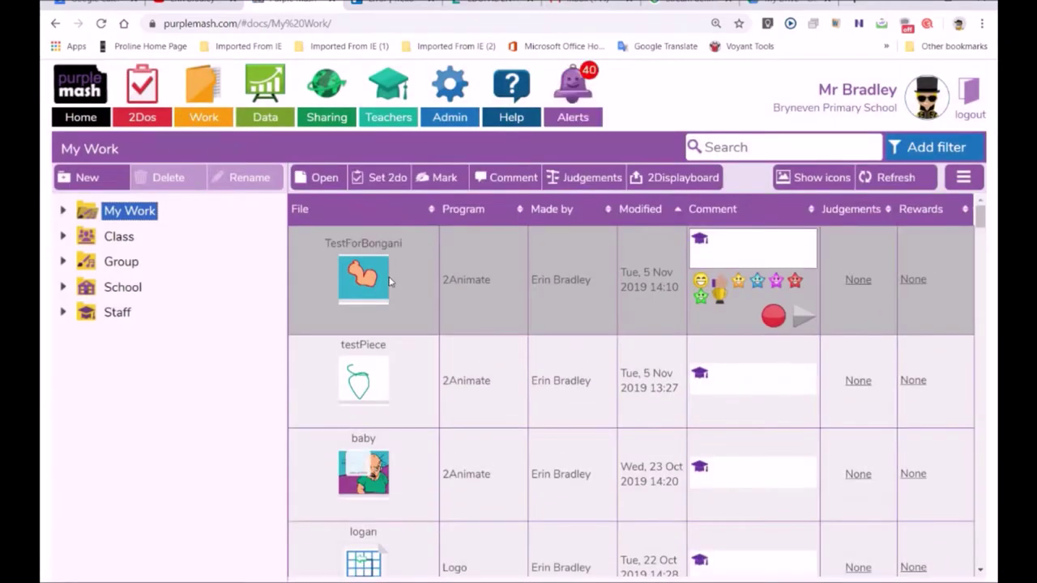
pyautogui.click(334, 177)
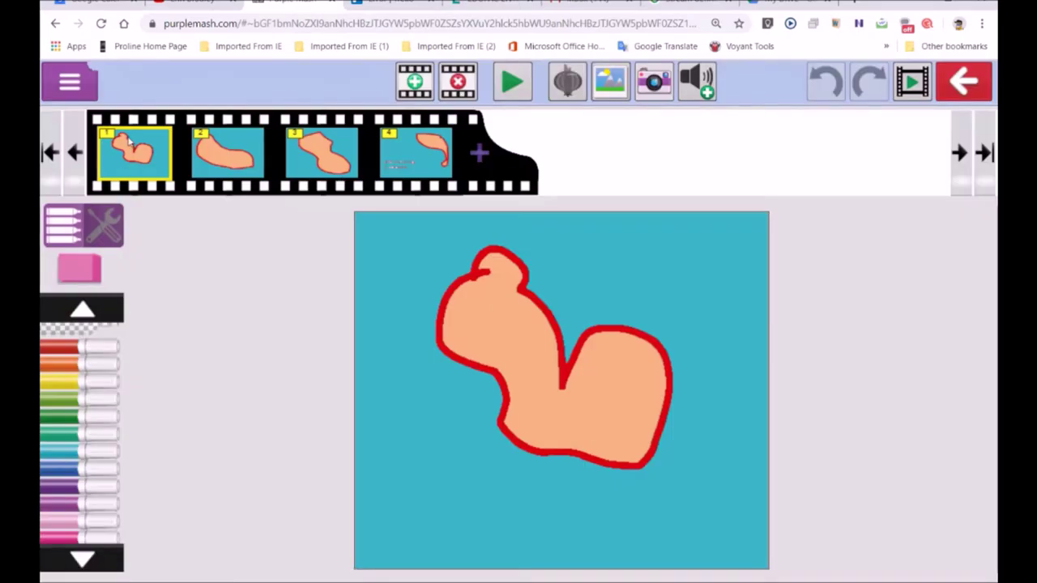
# - Preview the Export as image option from the menu, then close it
pyautogui.click(72, 82)
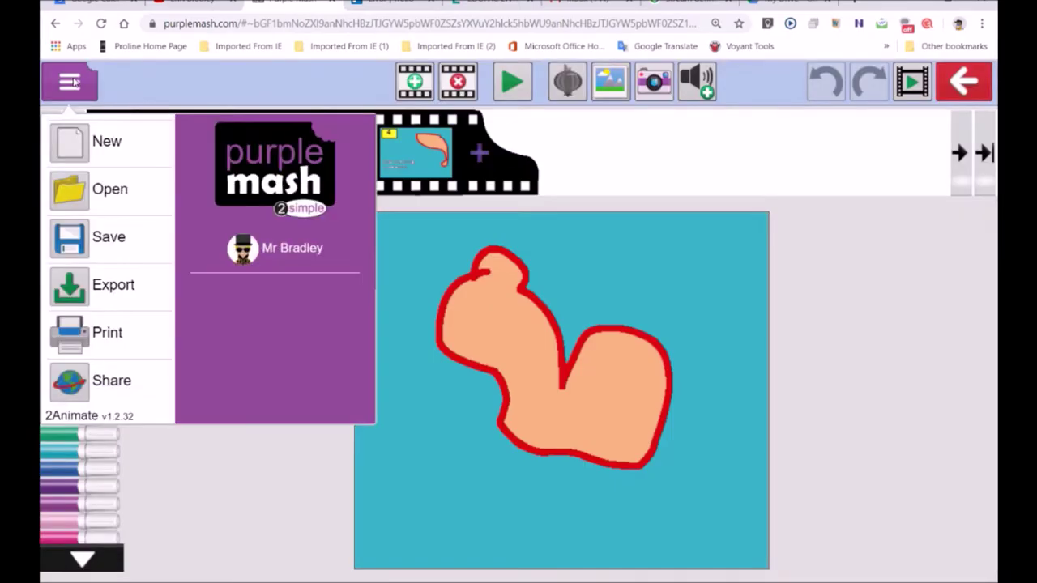
pyautogui.click(89, 289)
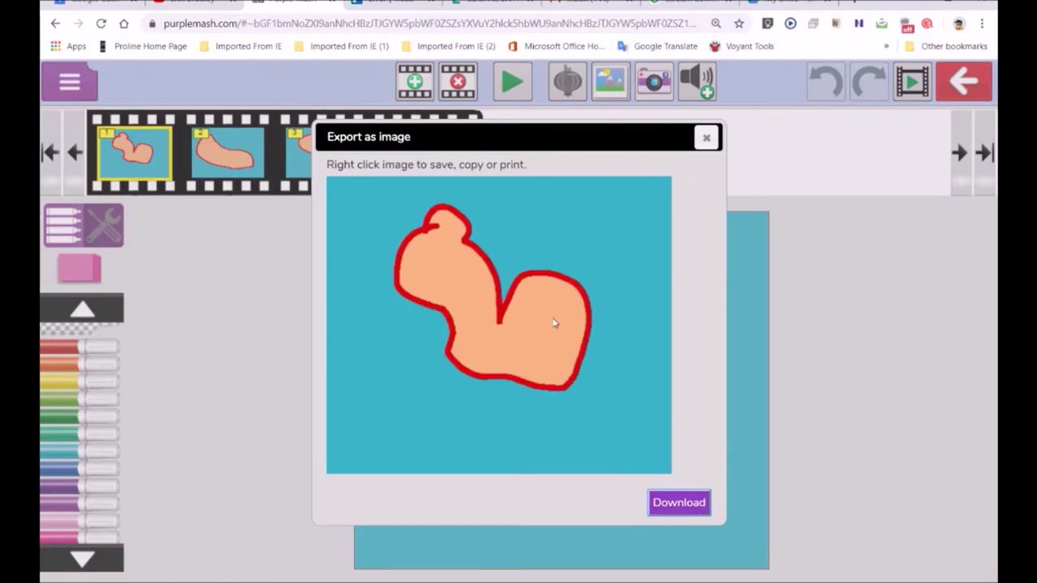
pyautogui.click(705, 137)
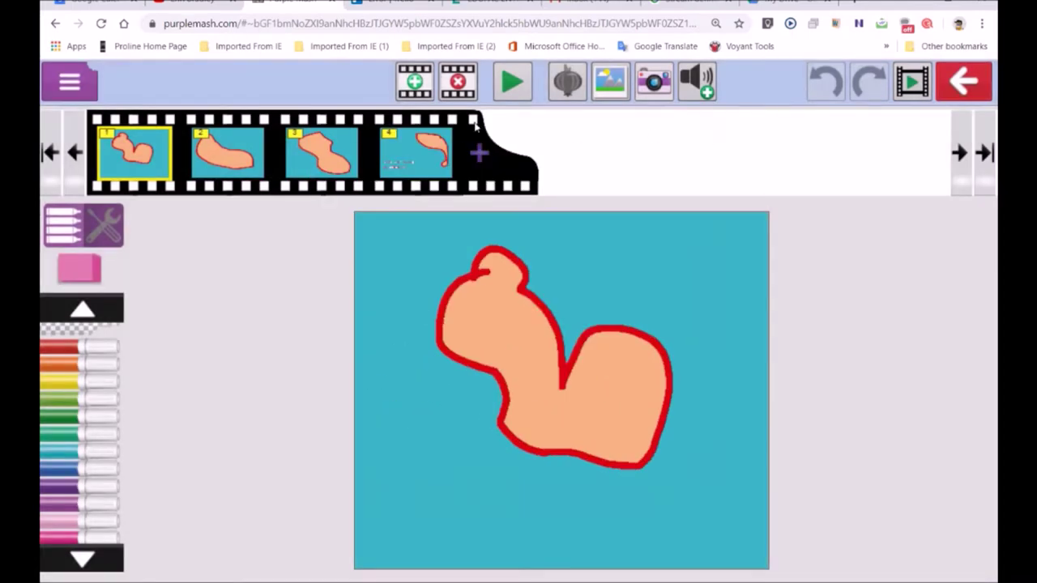
# - Play the animation at the slowest speed, stop it, and reopen the Export as image preview
pyautogui.click(521, 92)
pyautogui.moveTo(301, 85); pyautogui.dragTo(230, 85)
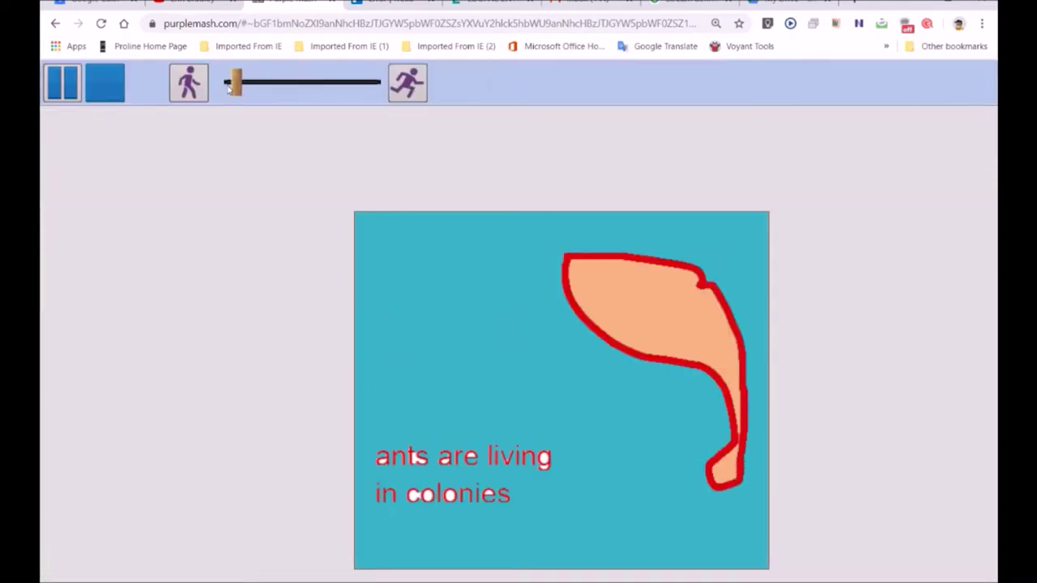
pyautogui.click(117, 81)
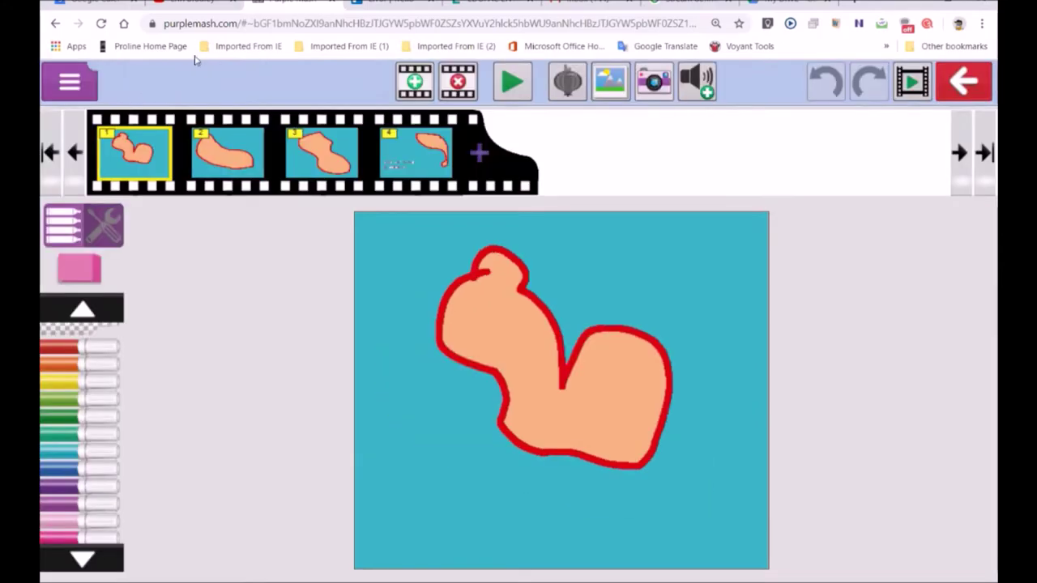
pyautogui.click(70, 90)
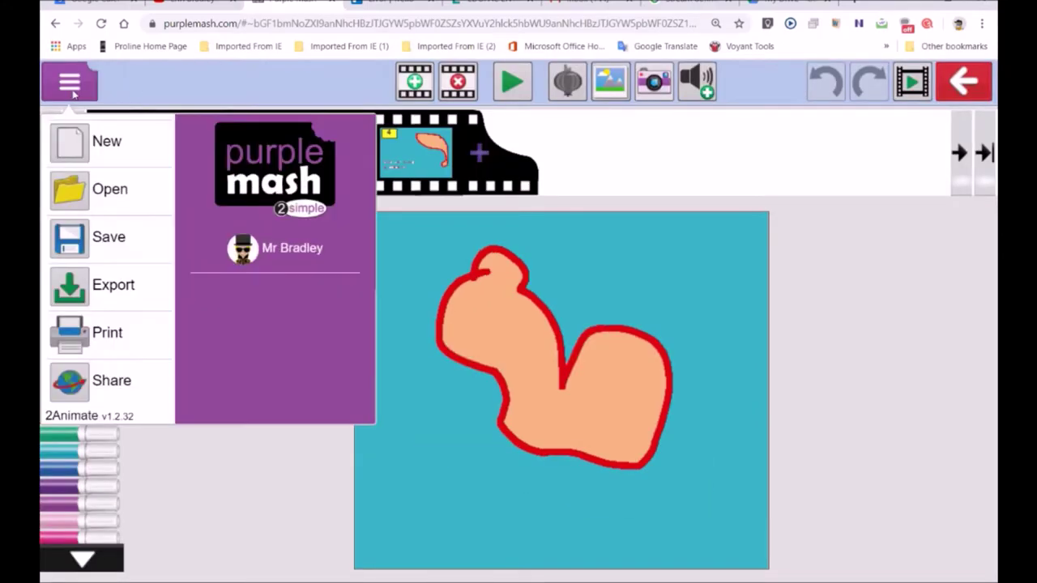
pyautogui.click(112, 285)
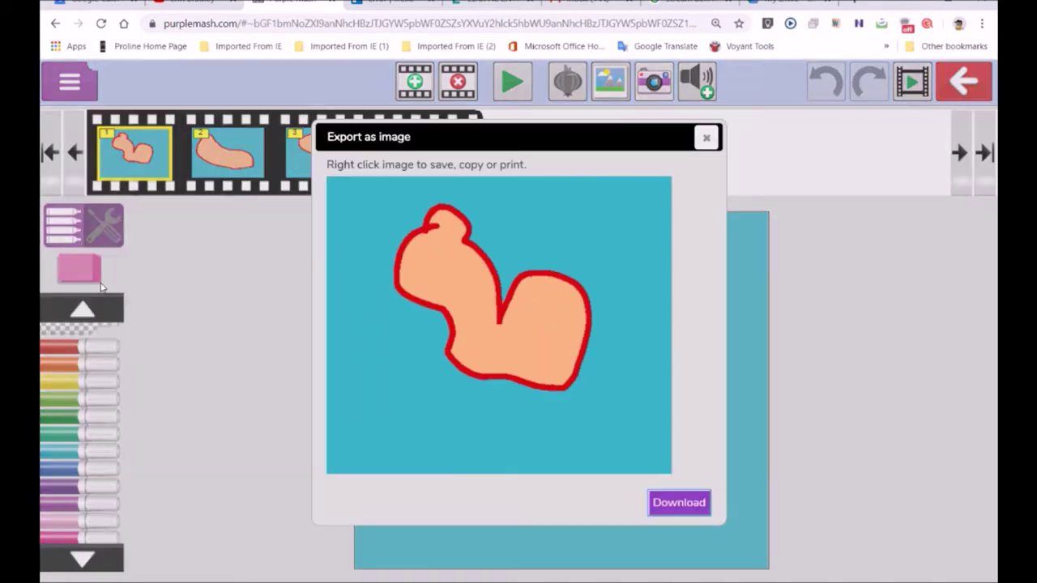
# - Download the exported image and view it cycling through its frames in Windows Photos
pyautogui.click(685, 503)
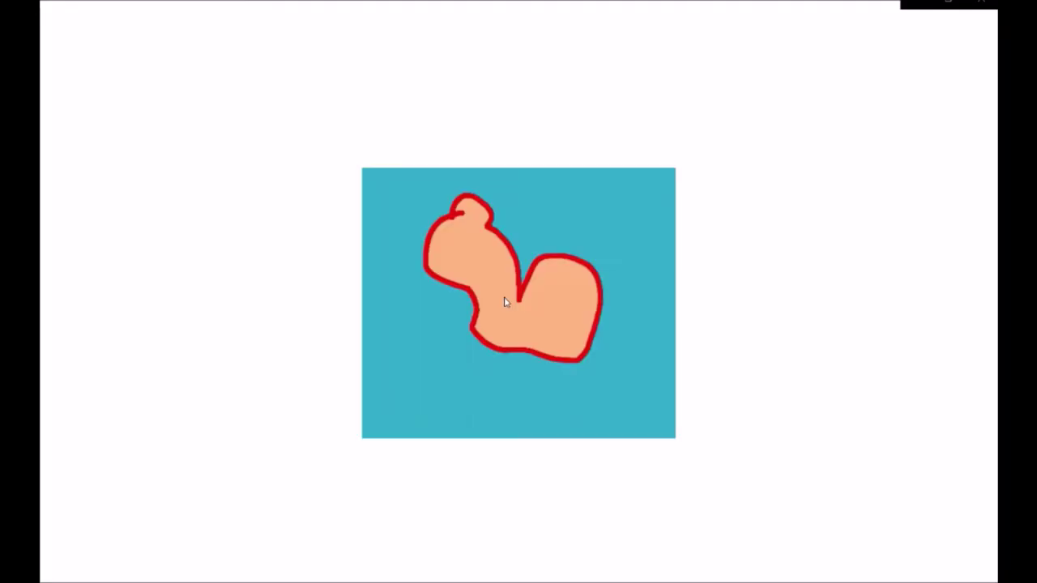
pyautogui.moveTo(308, 575)
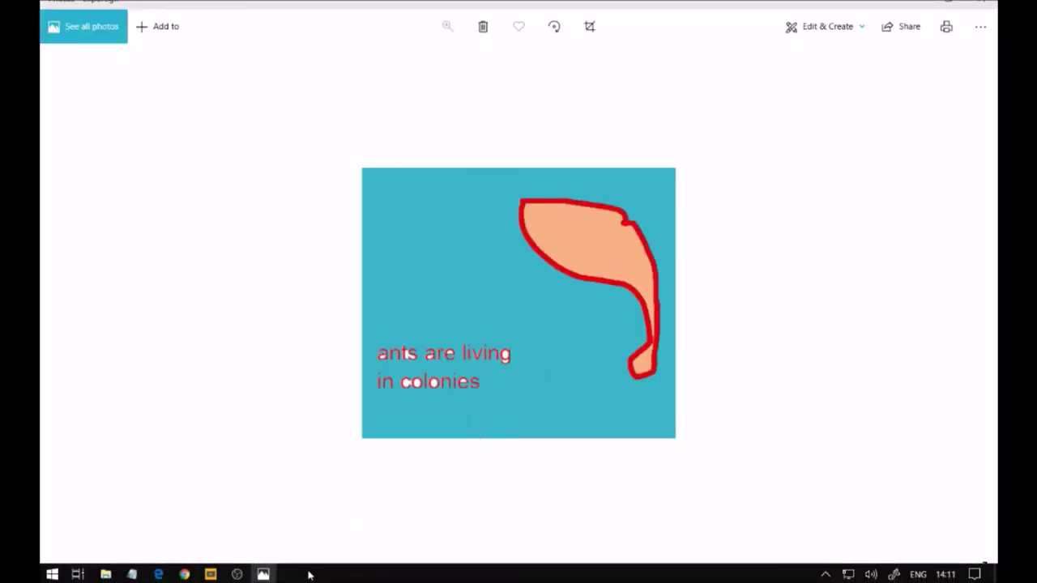